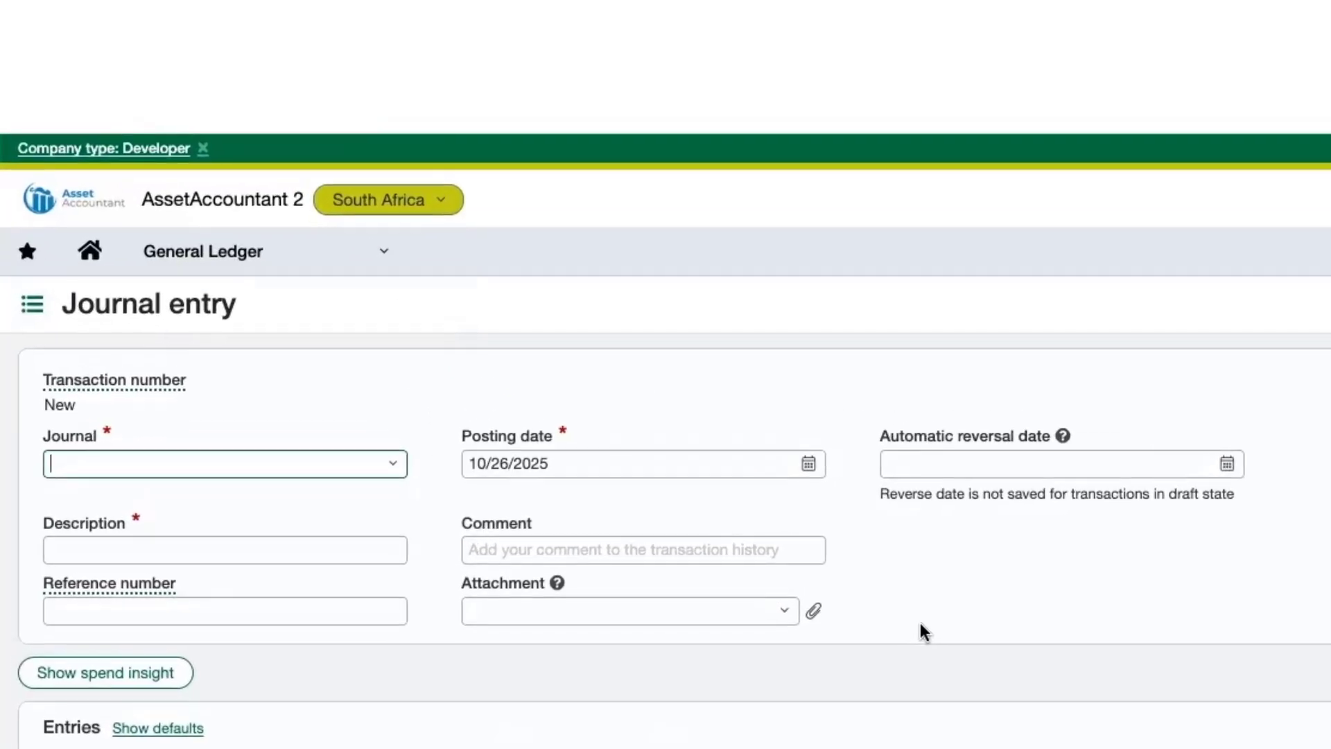
Choose the GJ--General Journal for the new journal entry and enter the description My new car.
text(gen)
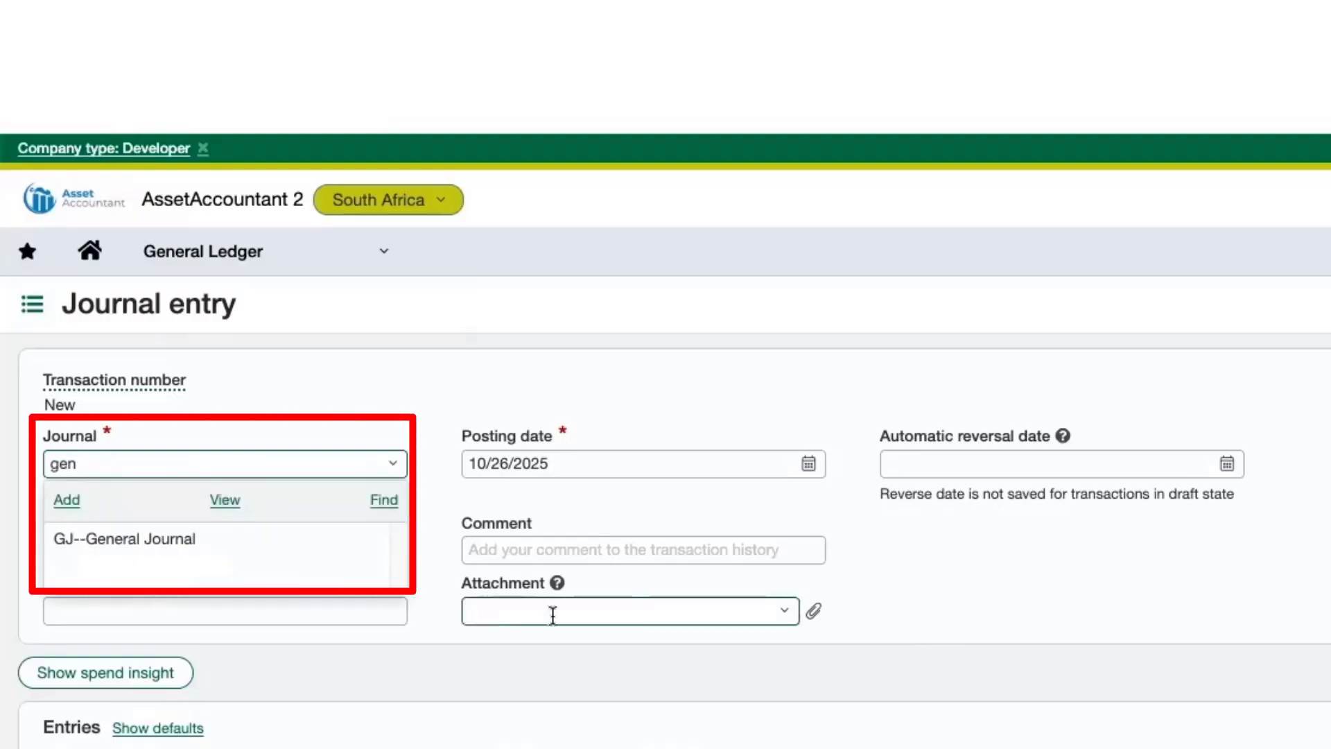
click(220, 537)
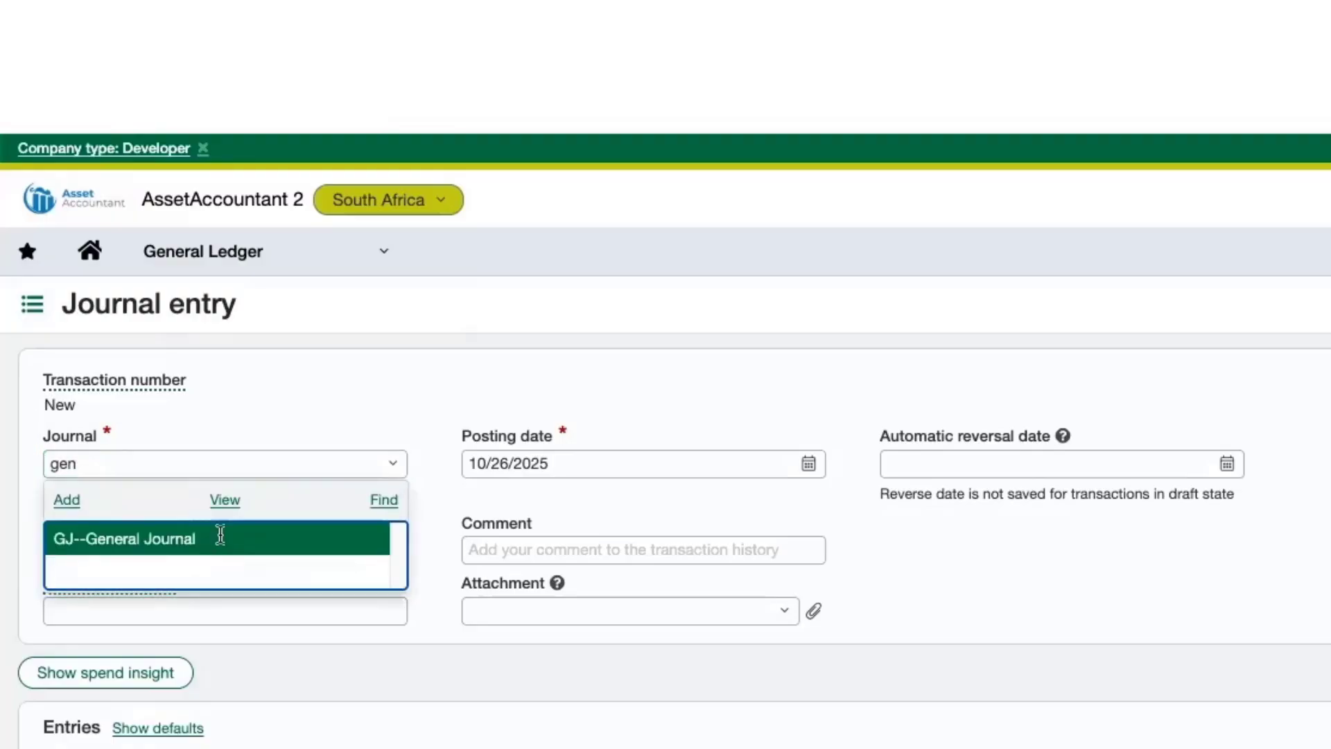
click(216, 544)
text(My new car)
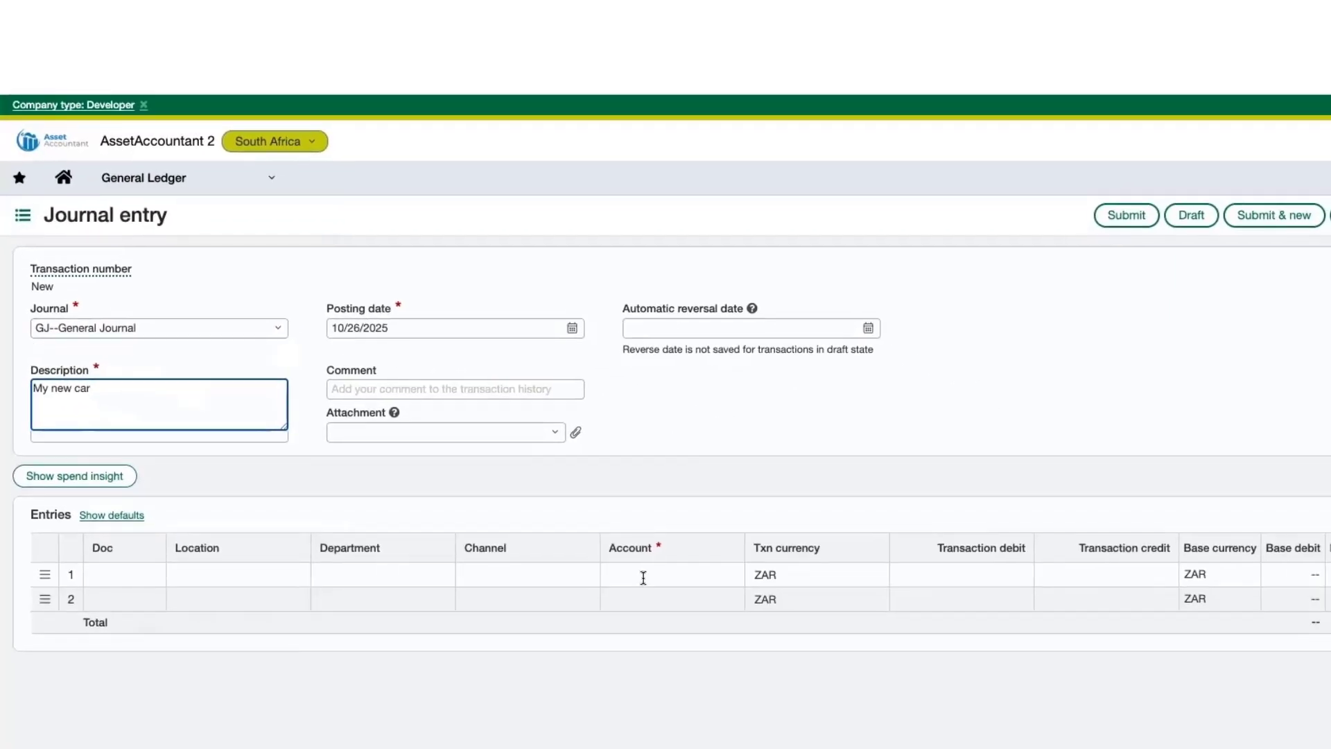
On the first entry line, debit 500,000.00 to account 15000--Asset Clearing/Suspense Account.
click(645, 576)
text(1500)
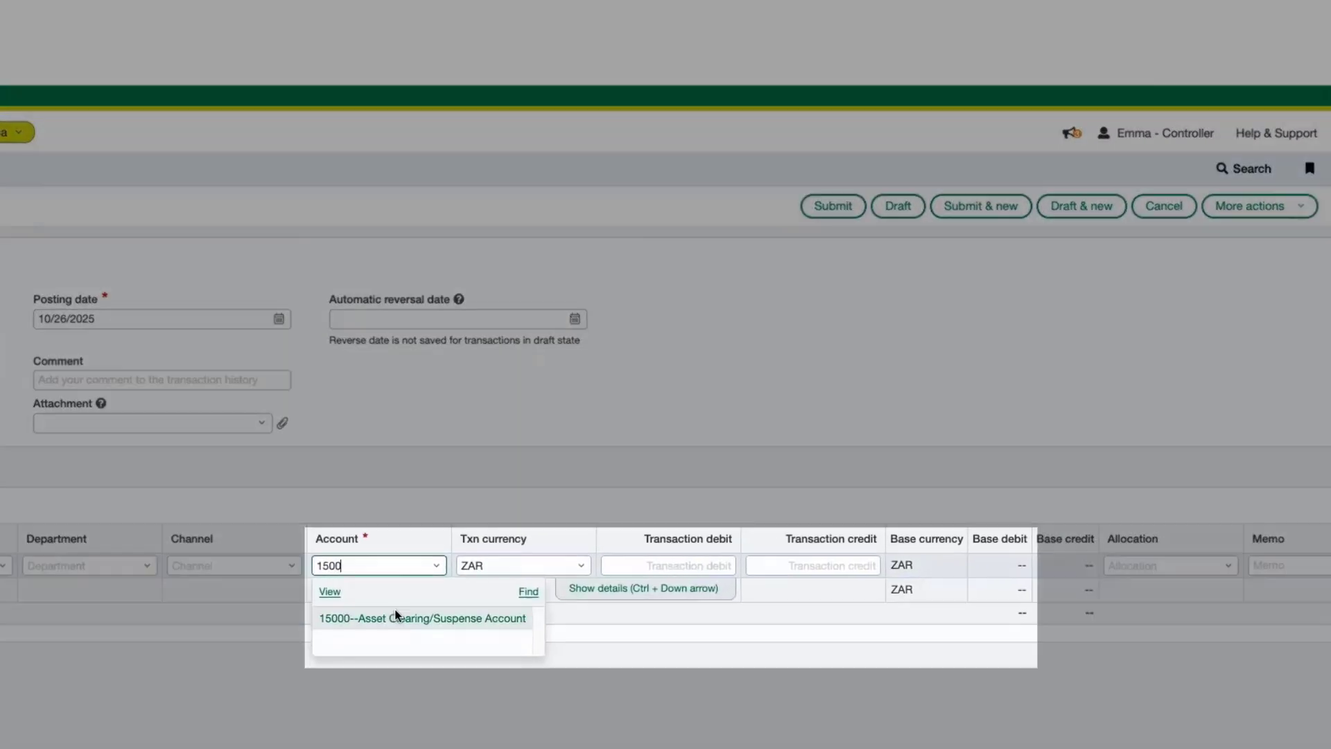
click(684, 625)
click(650, 444)
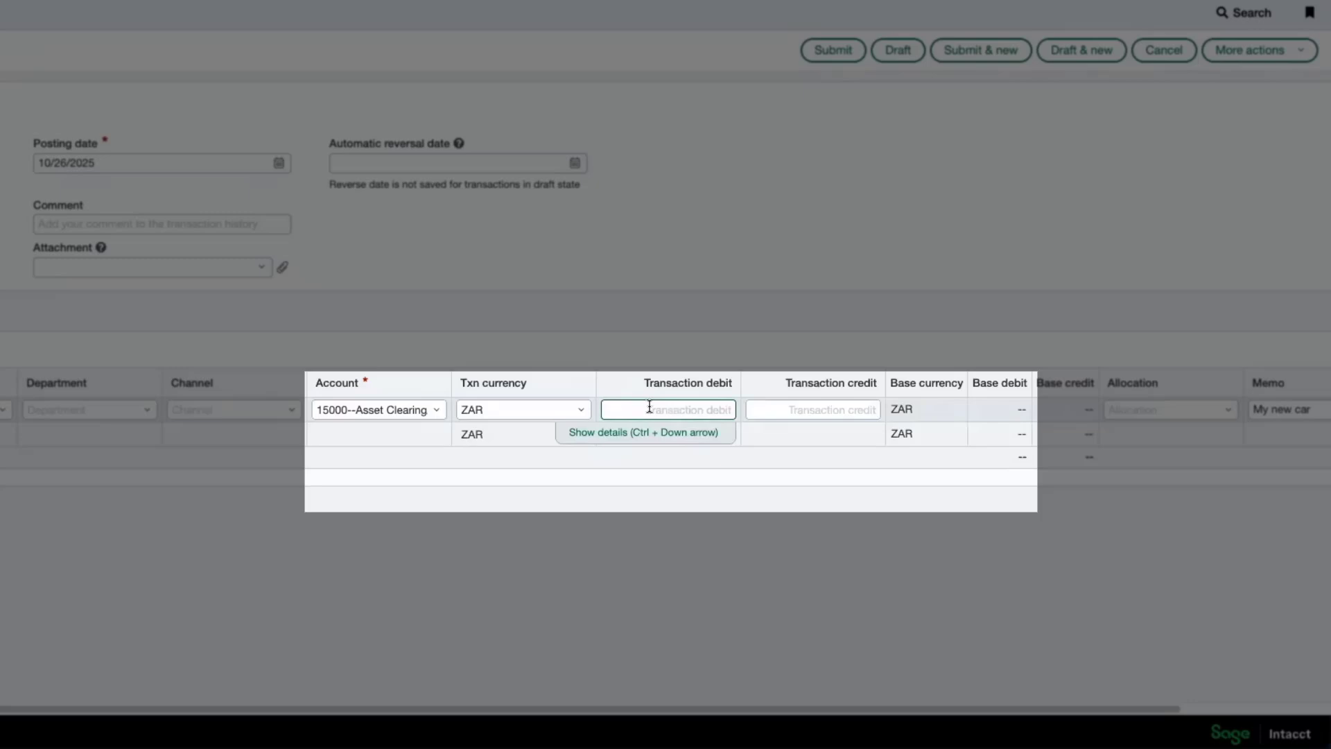
text(500,000.00)
Set the second line's account to 20300--Accounts Payable - Employees and submit the journal entry.
click(399, 434)
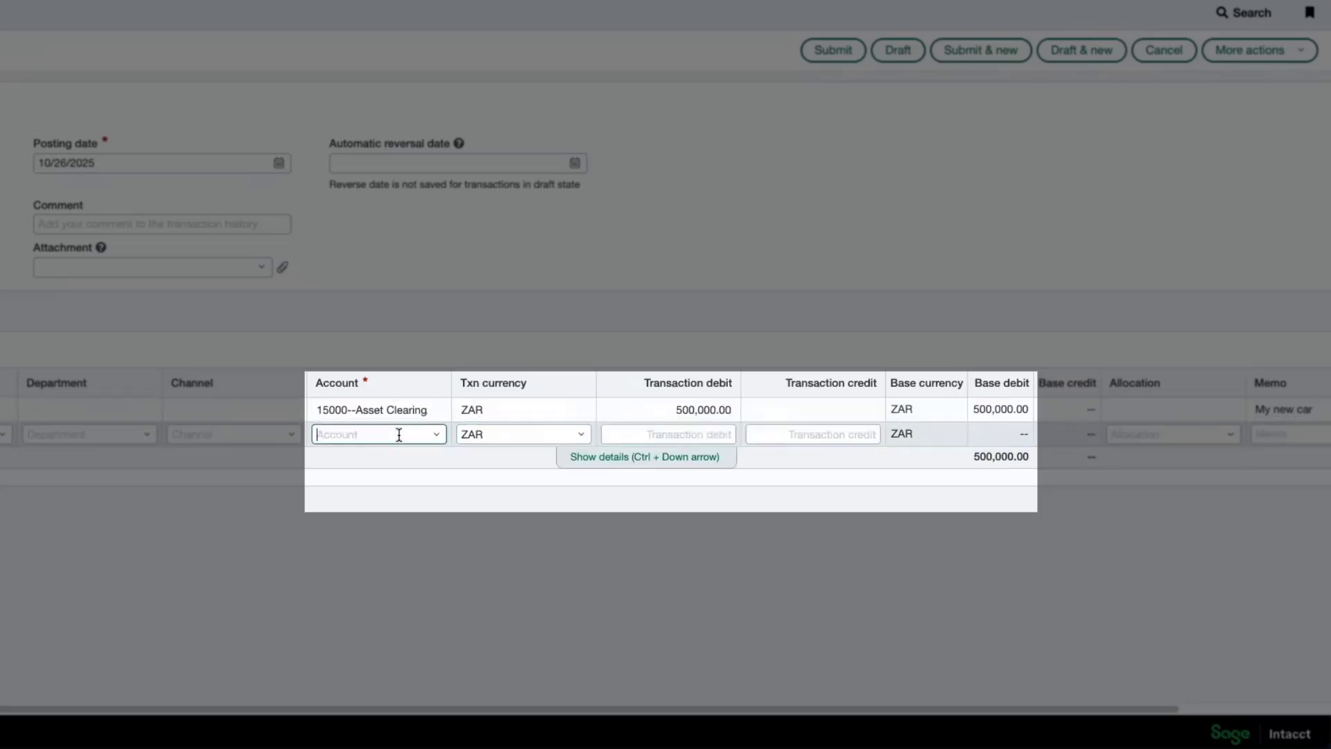
text(accou)
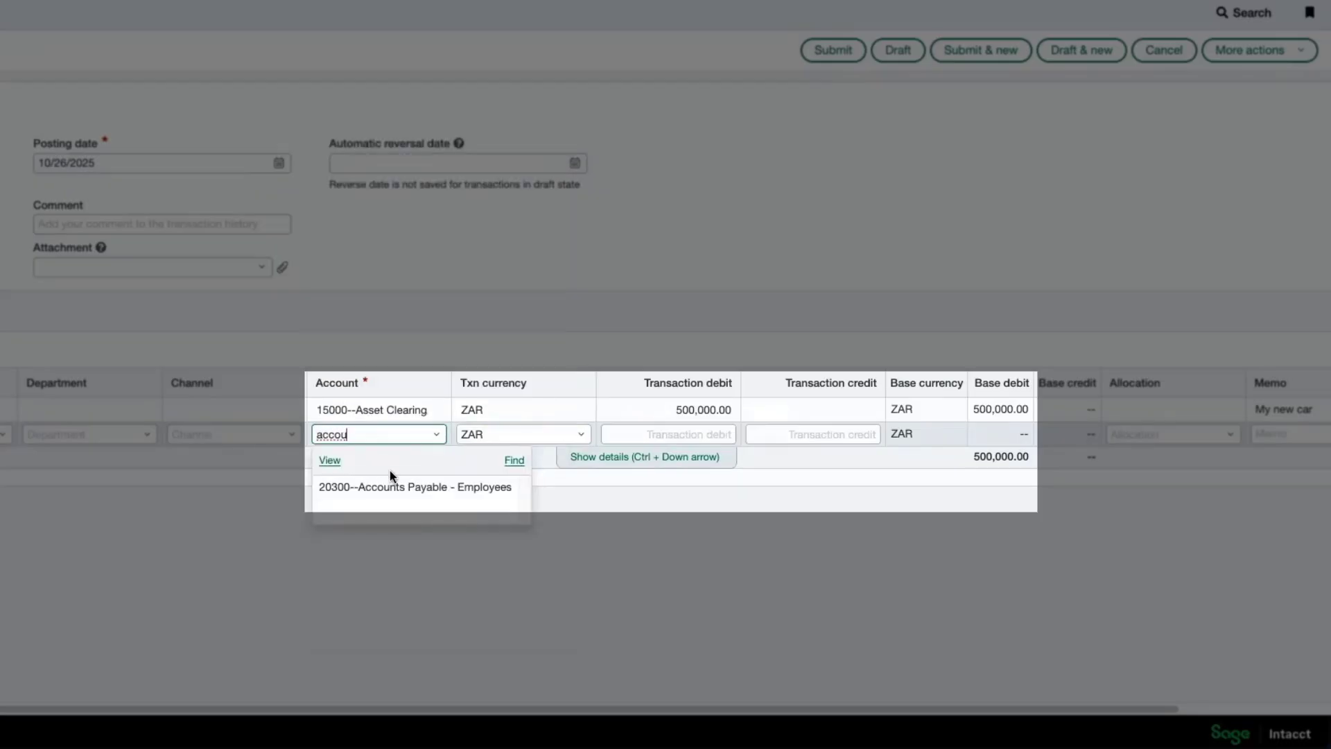
click(393, 485)
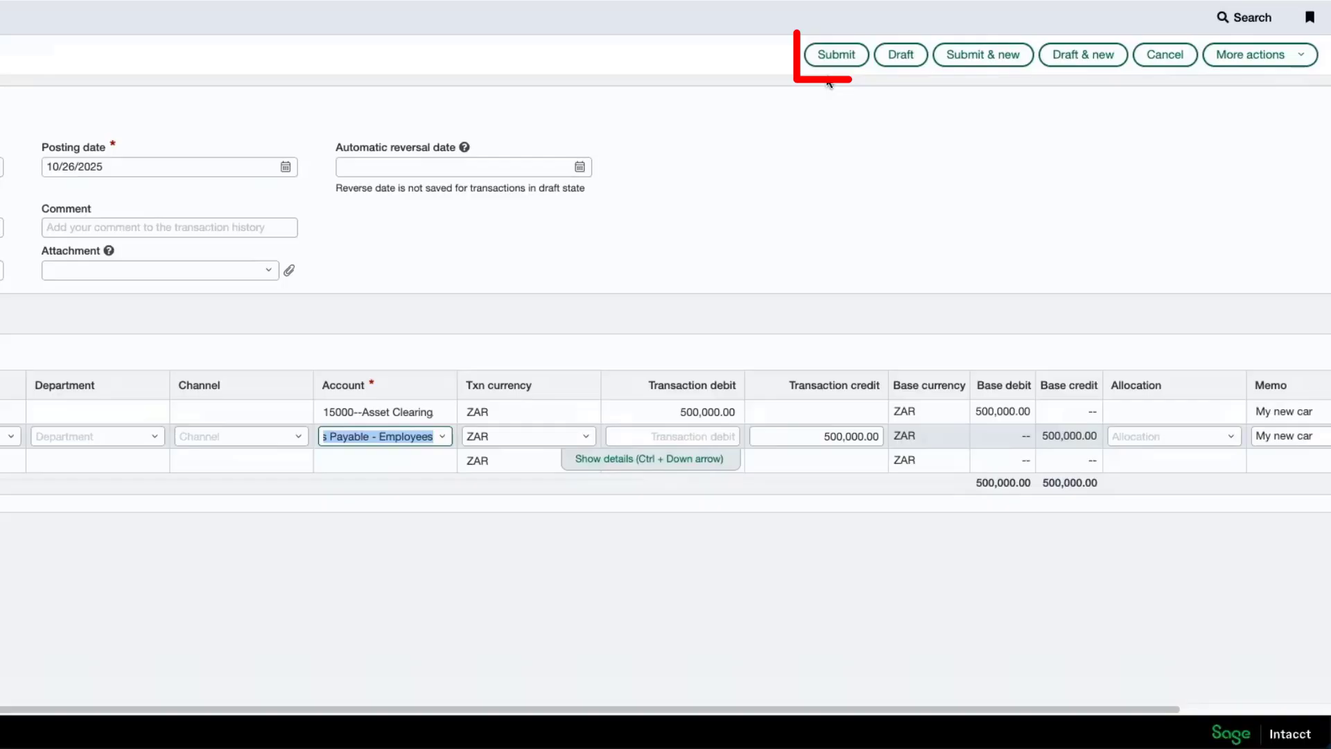
click(836, 56)
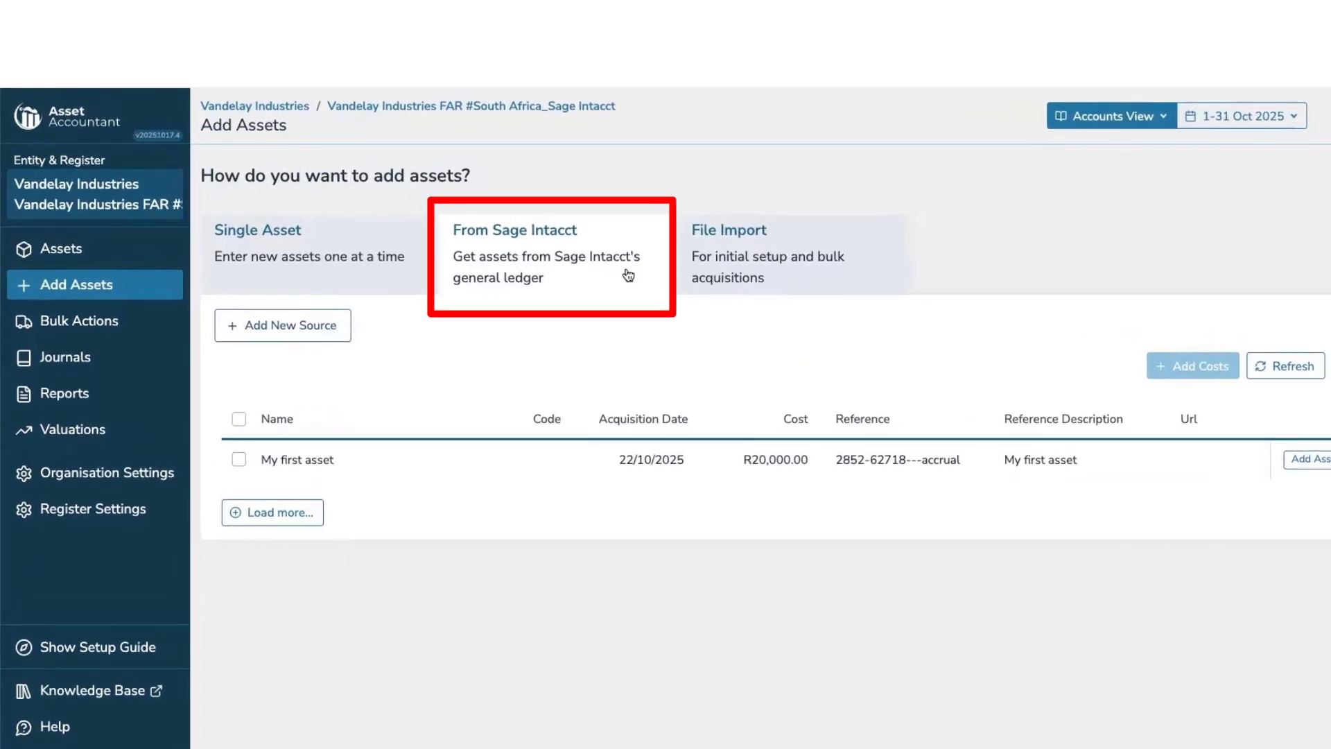
In Asset Accountant, refresh the Sage Intacct source entries and start adding My new car as an asset.
click(1255, 364)
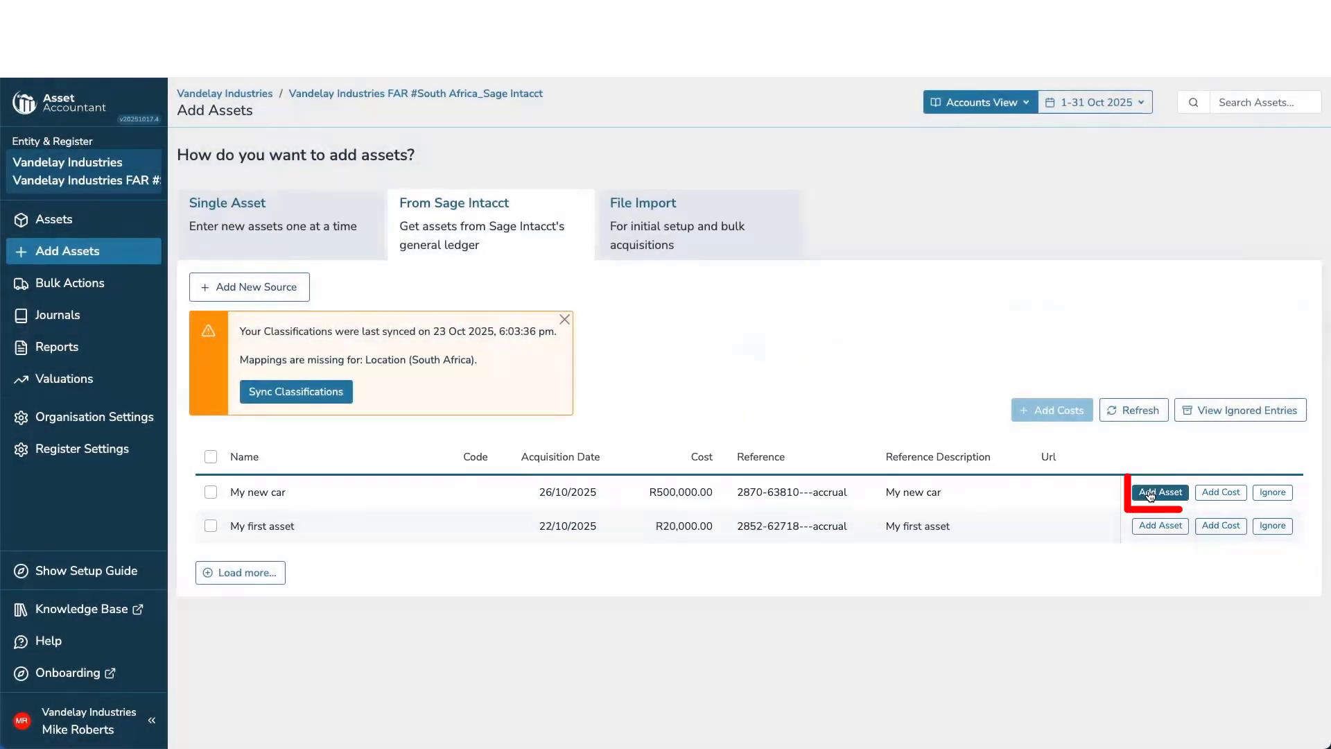
click(1151, 493)
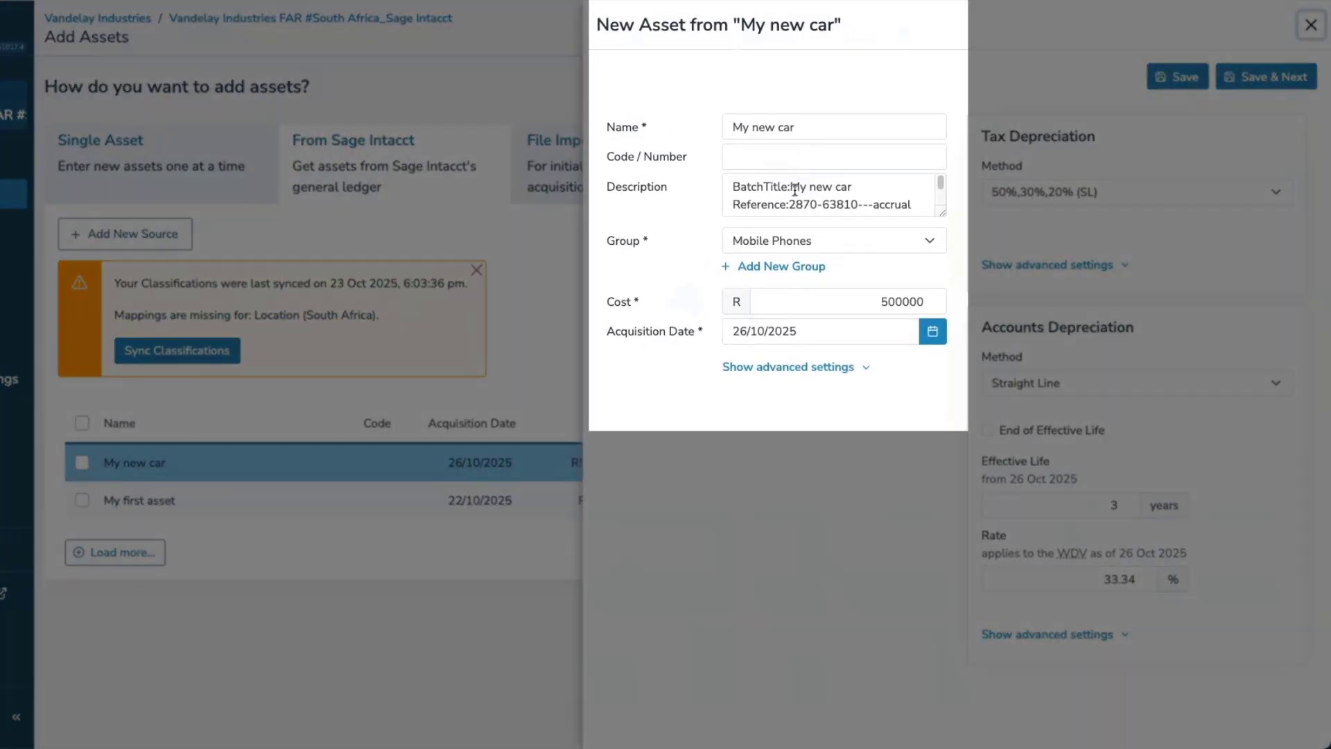
Set the new asset's group to Motor Vehicles and expand its advanced settings.
click(798, 241)
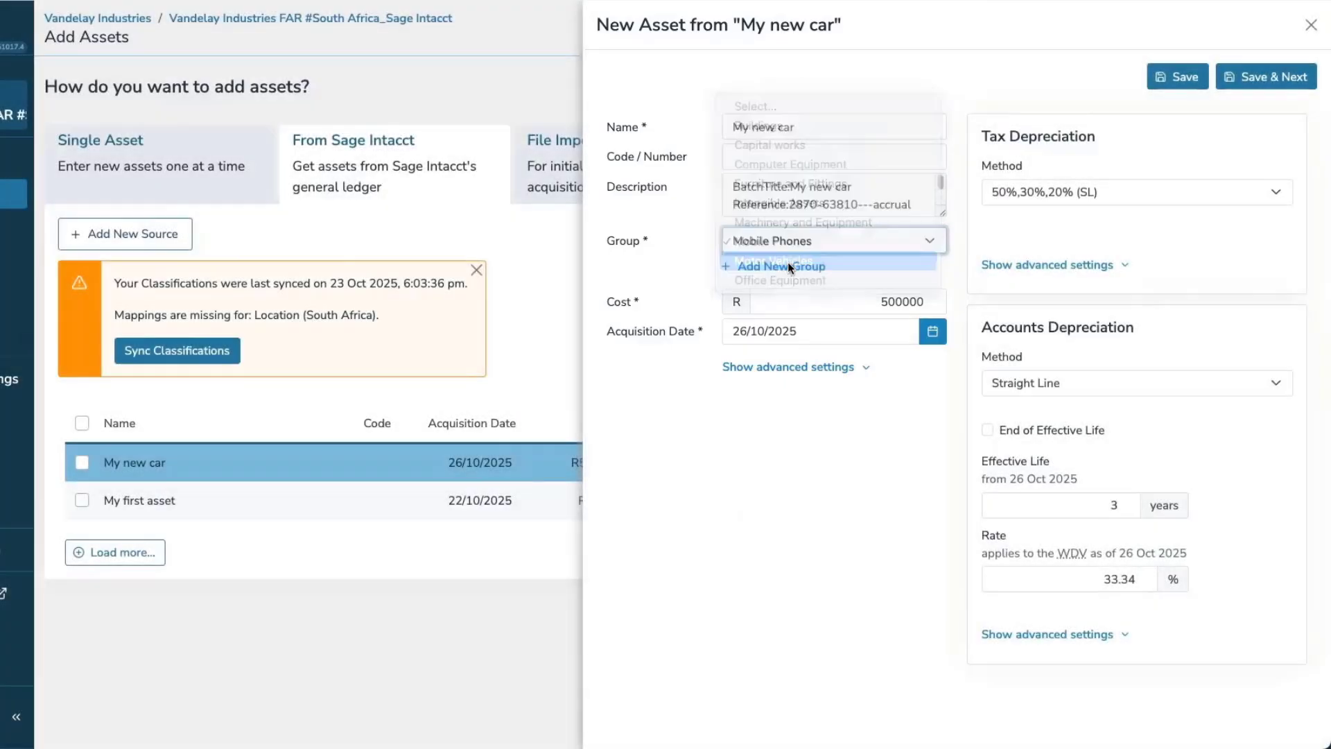
click(787, 262)
click(802, 366)
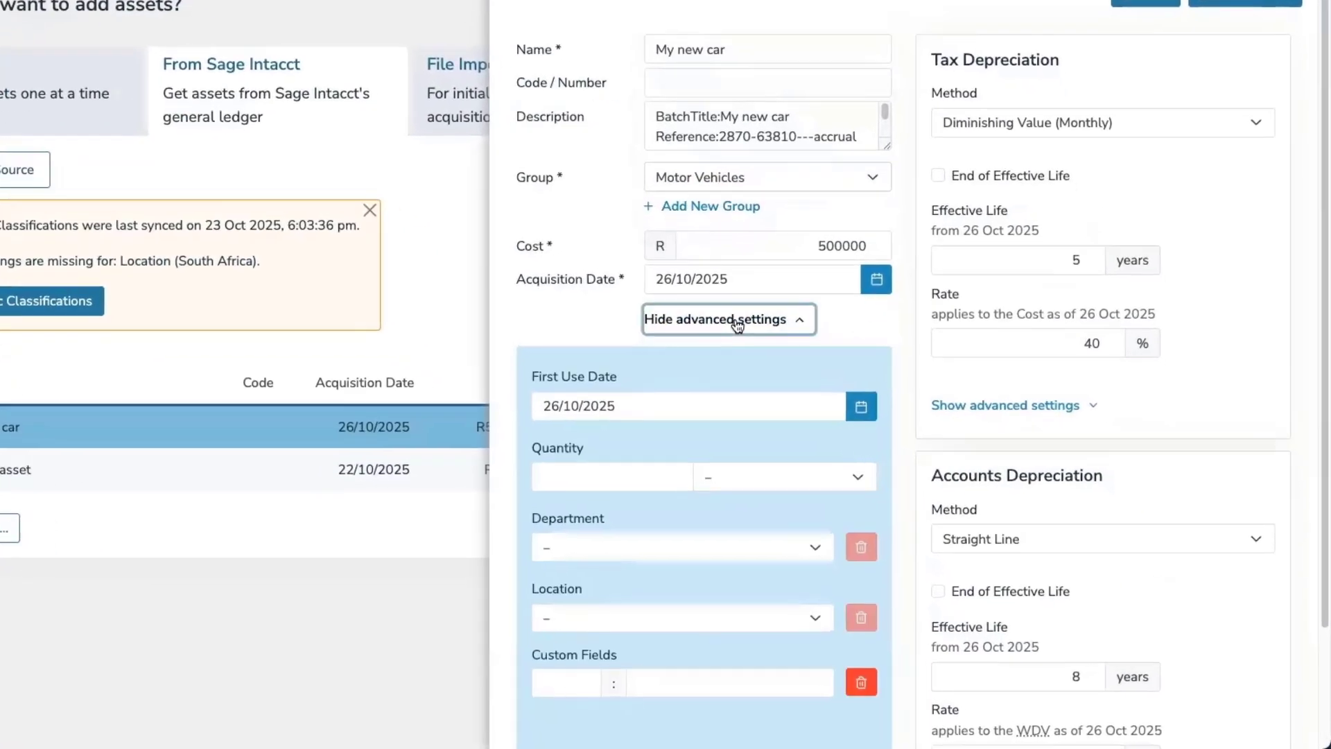
Assign the asset to department Admin (300) and location Cape Town.
click(665, 548)
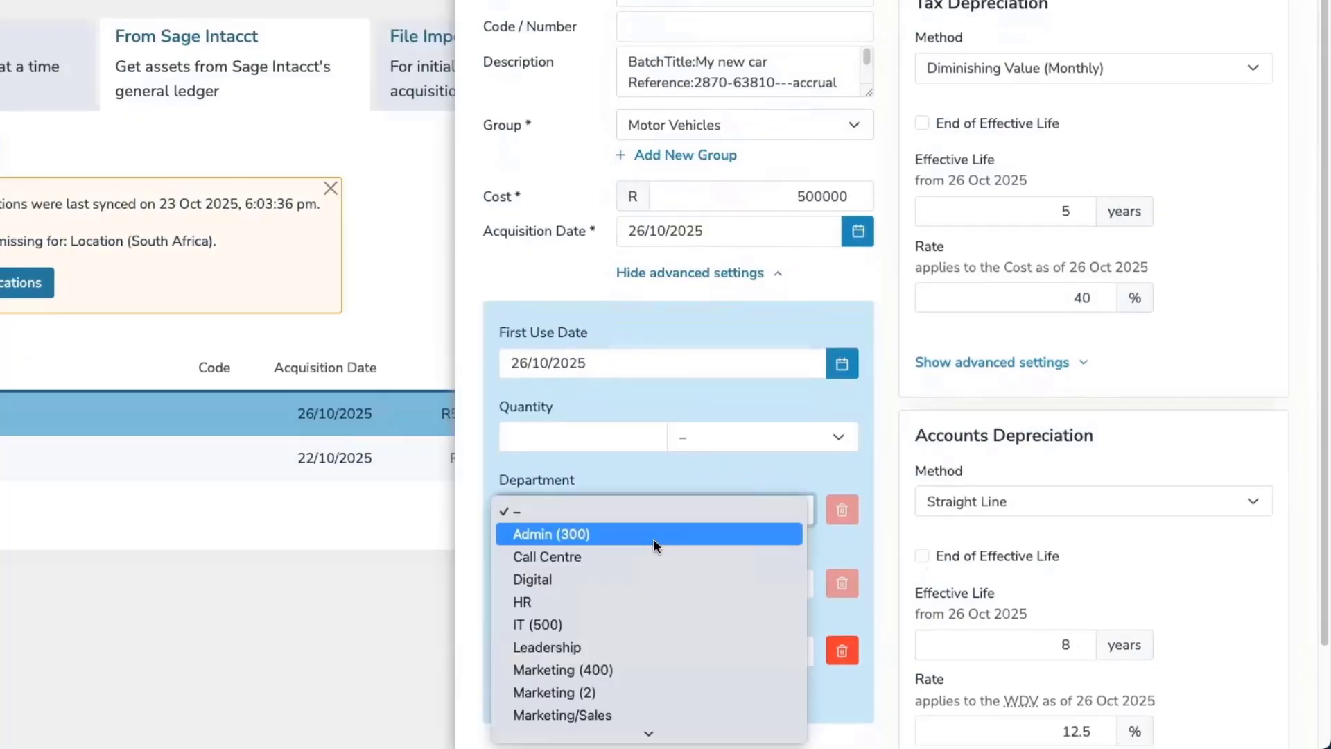
click(655, 535)
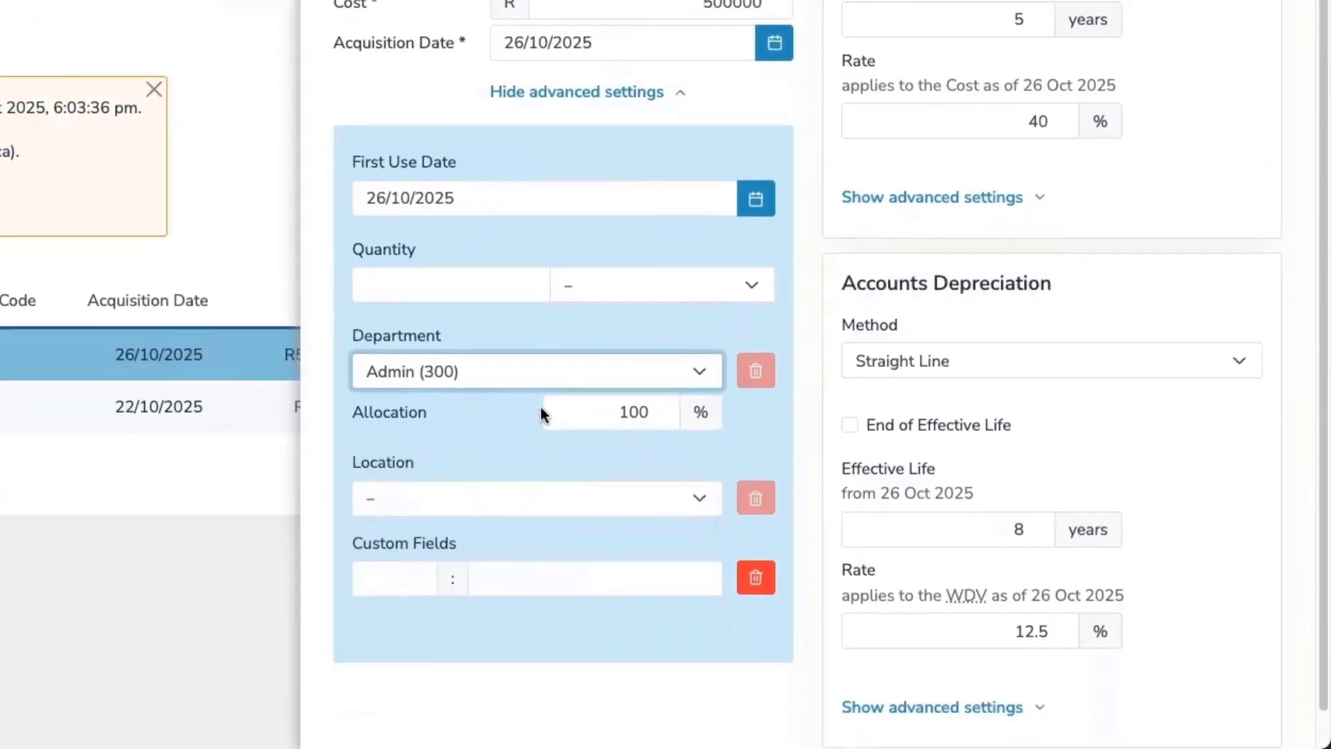
scroll(541, 410, down, 1)
click(537, 471)
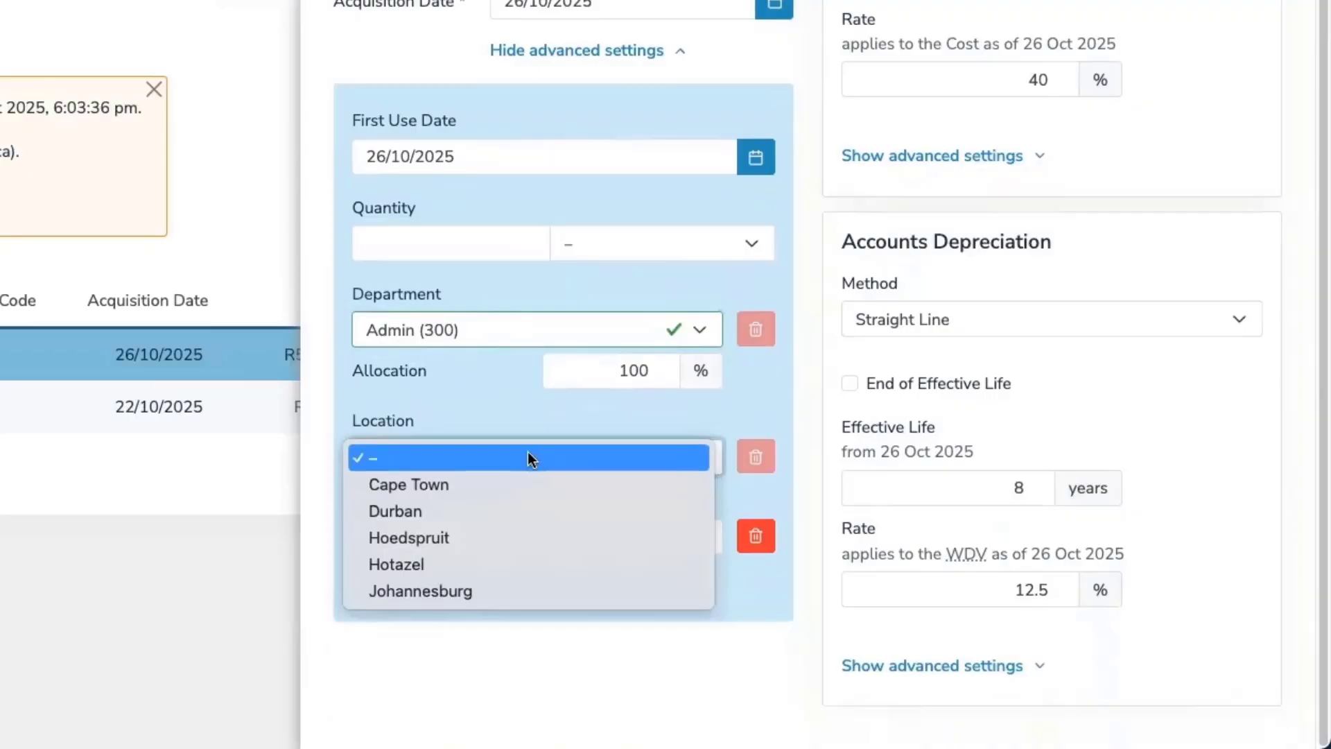
click(529, 478)
Set the tax depreciation method to 20% First Year Then 8% (SL).
scroll(538, 396, up, 2)
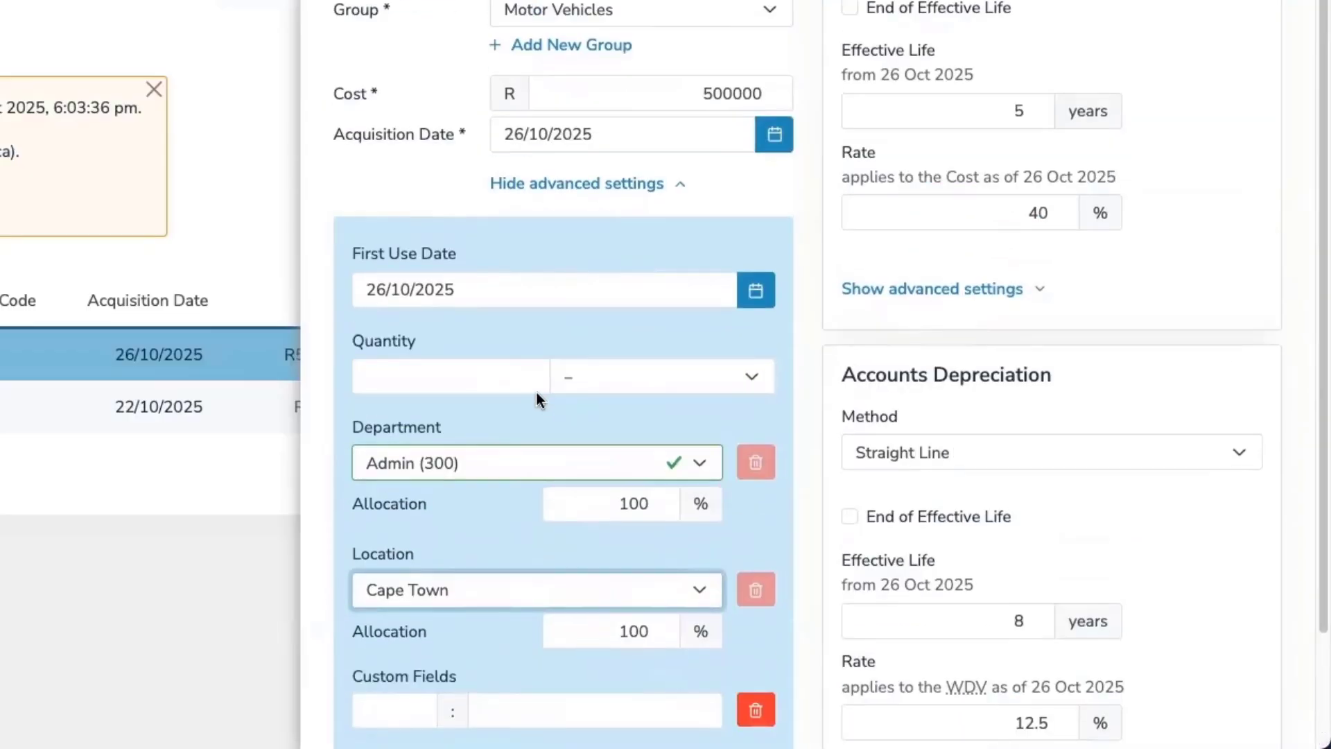
scroll(536, 393, up, 1)
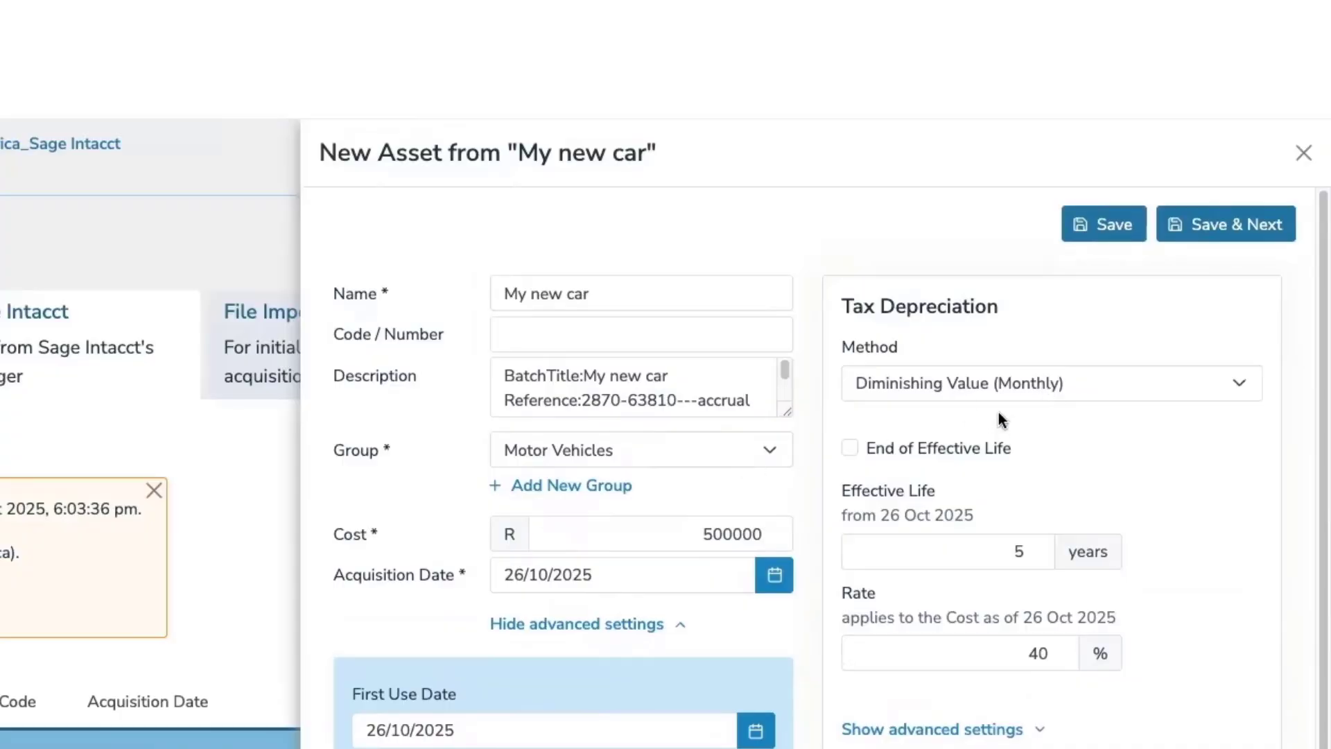
click(998, 389)
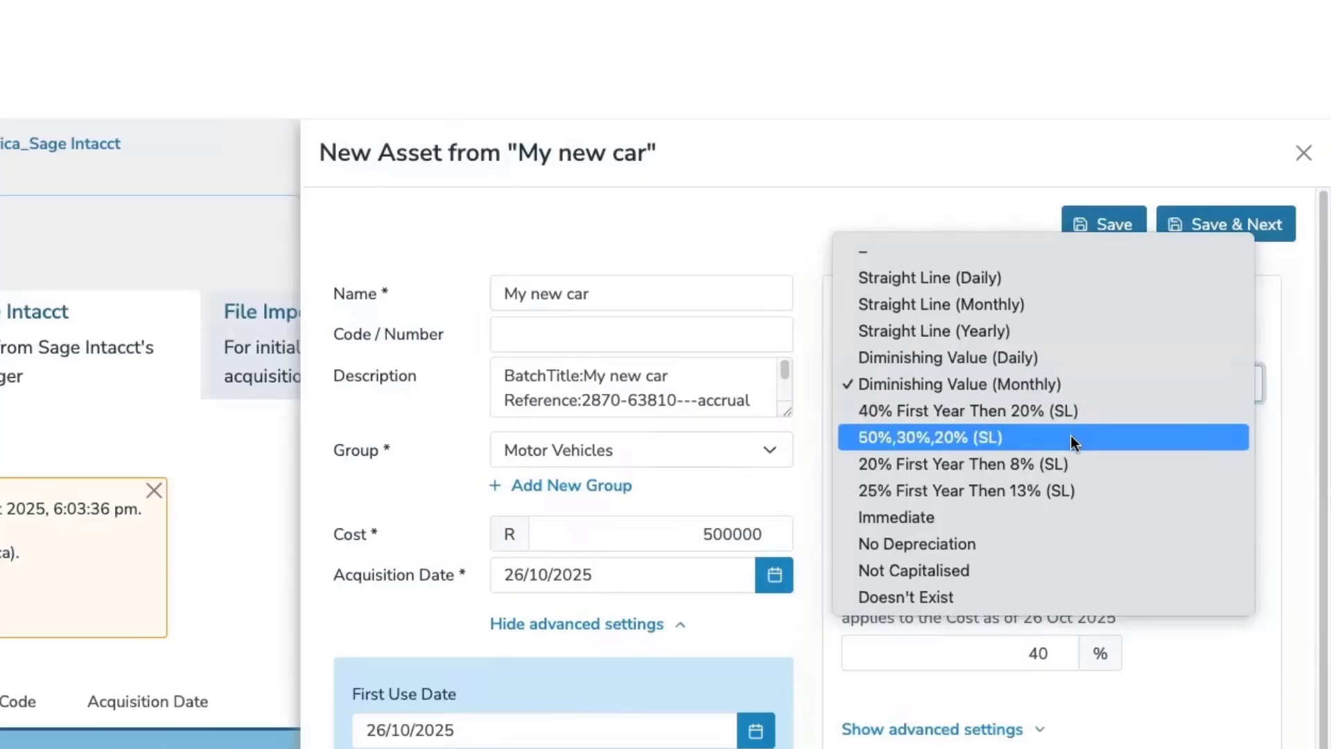
click(1072, 463)
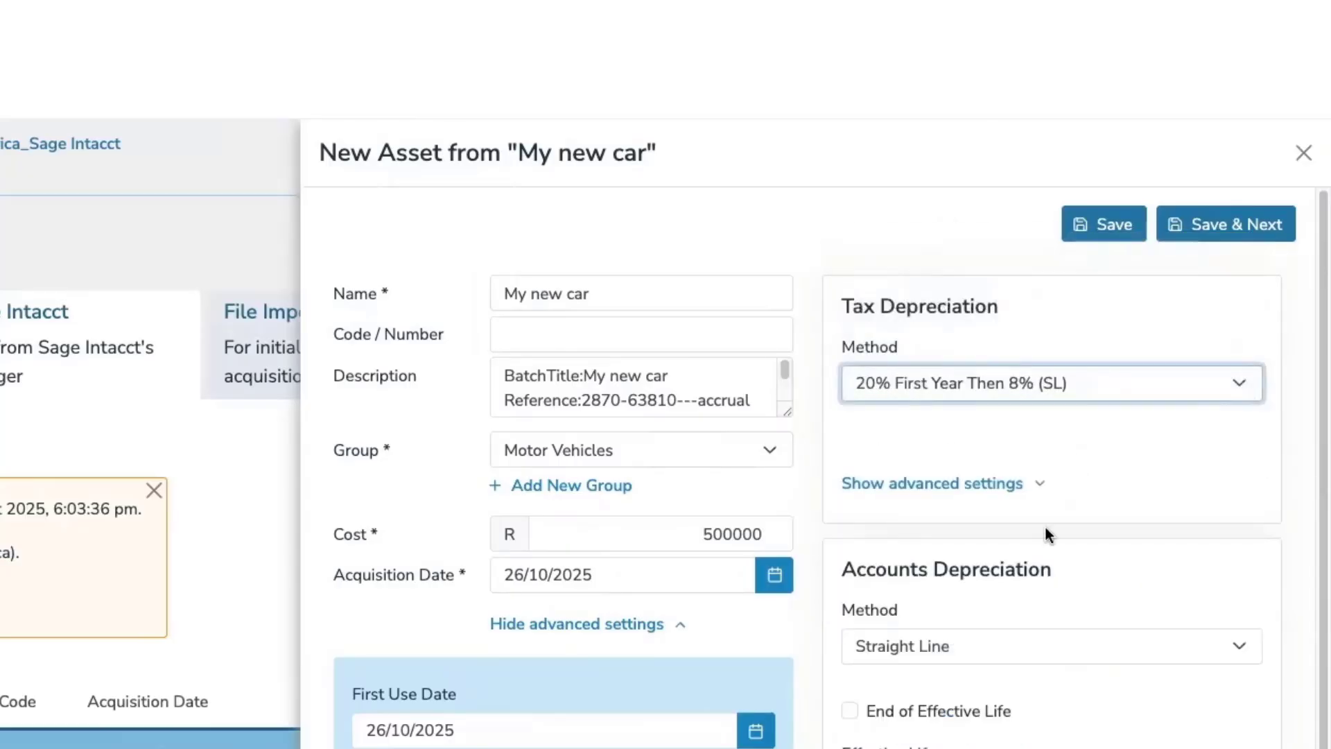
click(1038, 499)
click(1033, 483)
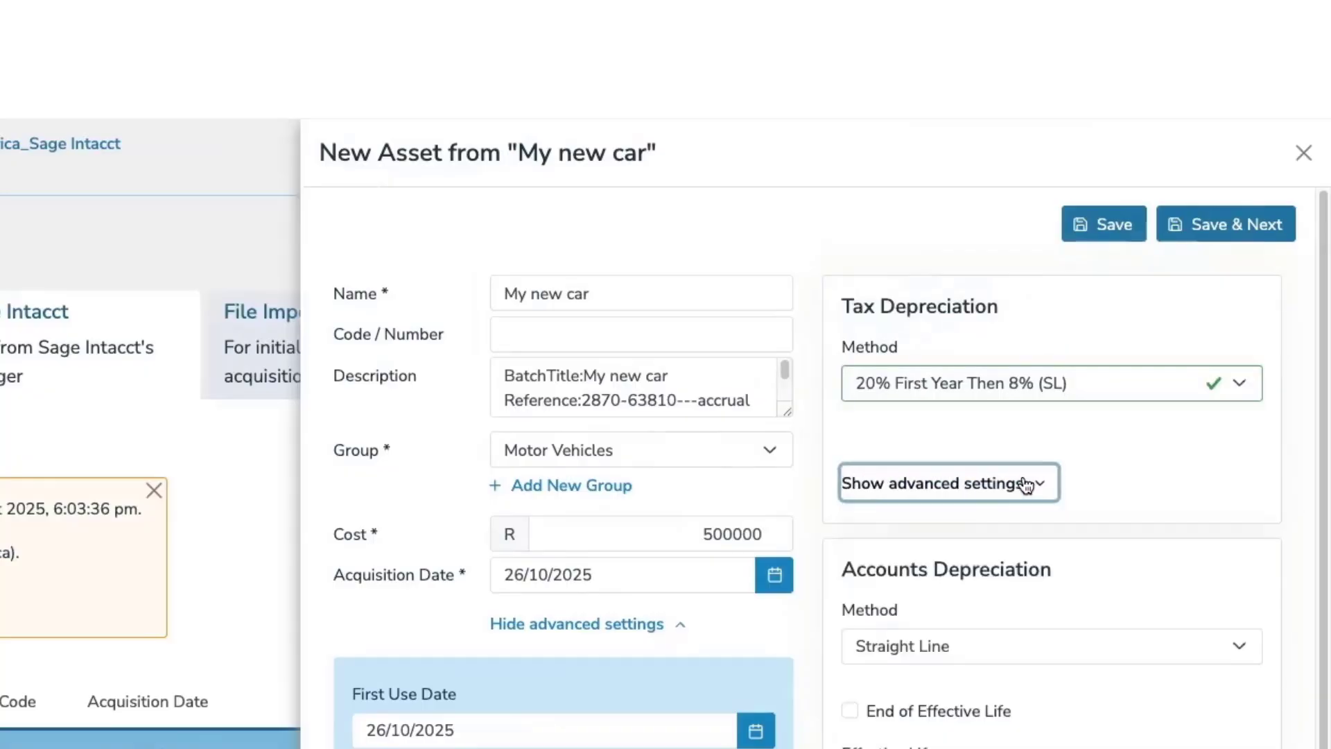
Set the accounts depreciation method to Diminishing Value with an effective life of 5 years.
scroll(1081, 478, down, 3)
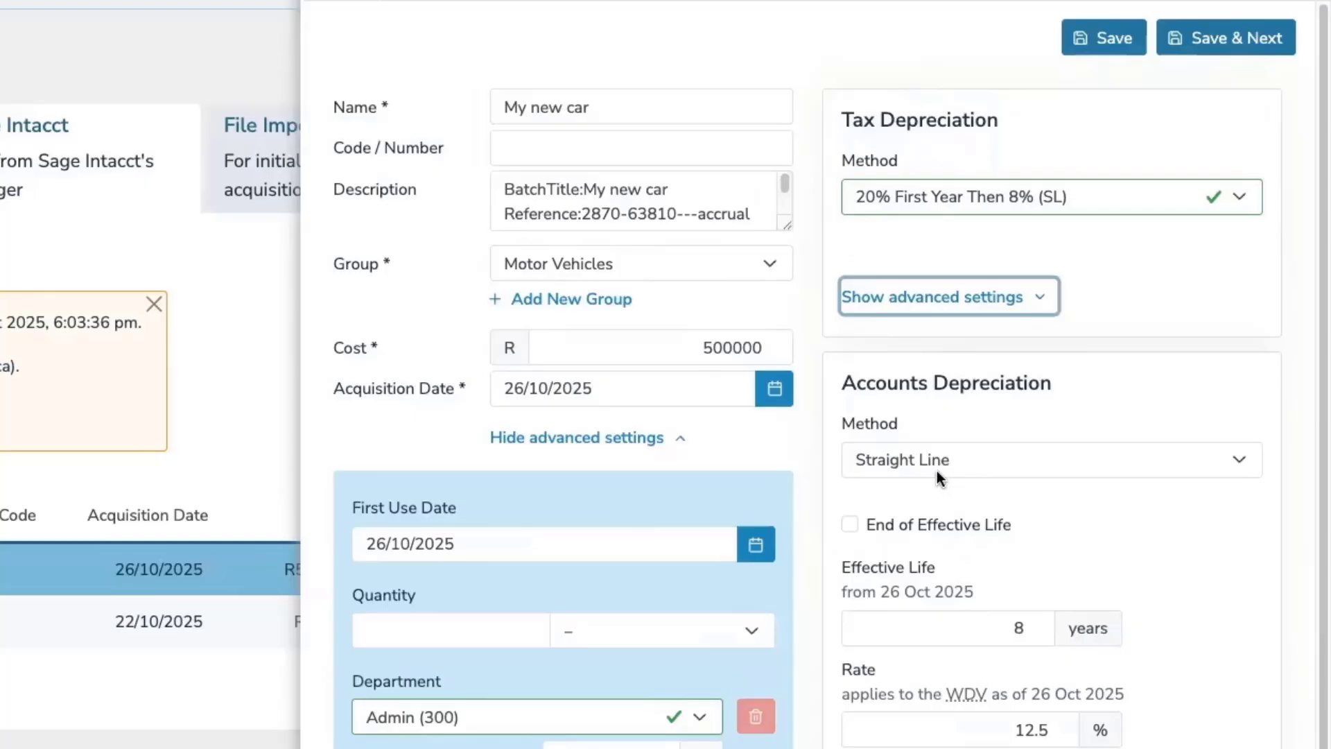
click(938, 470)
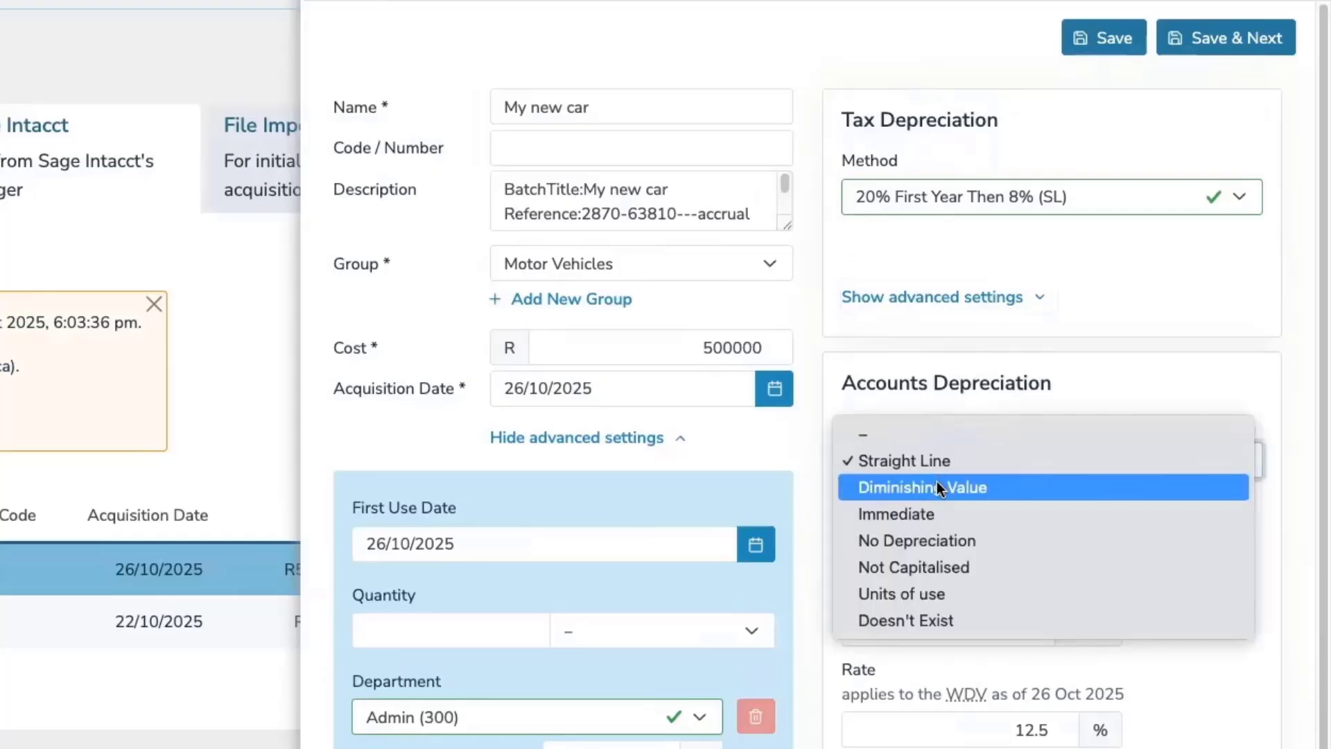
click(937, 487)
scroll(1038, 419, down, 3)
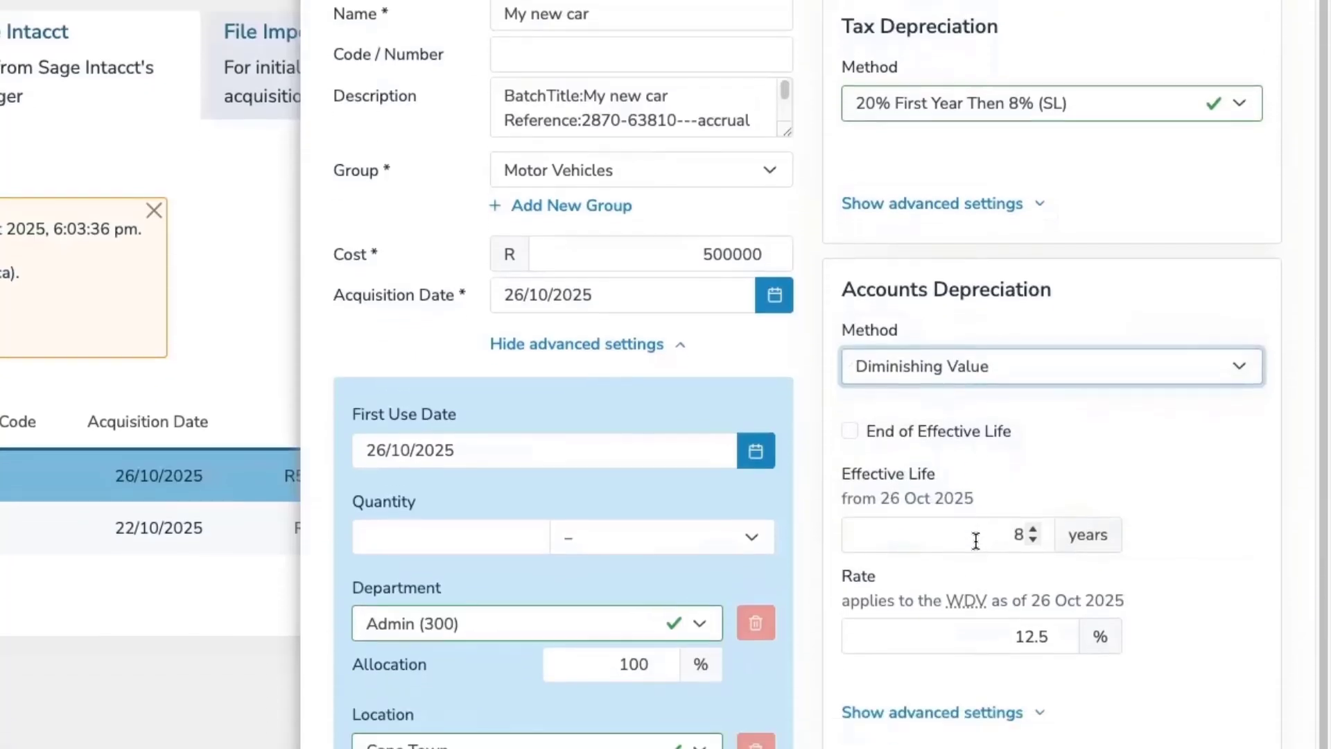
triple_click(1035, 418)
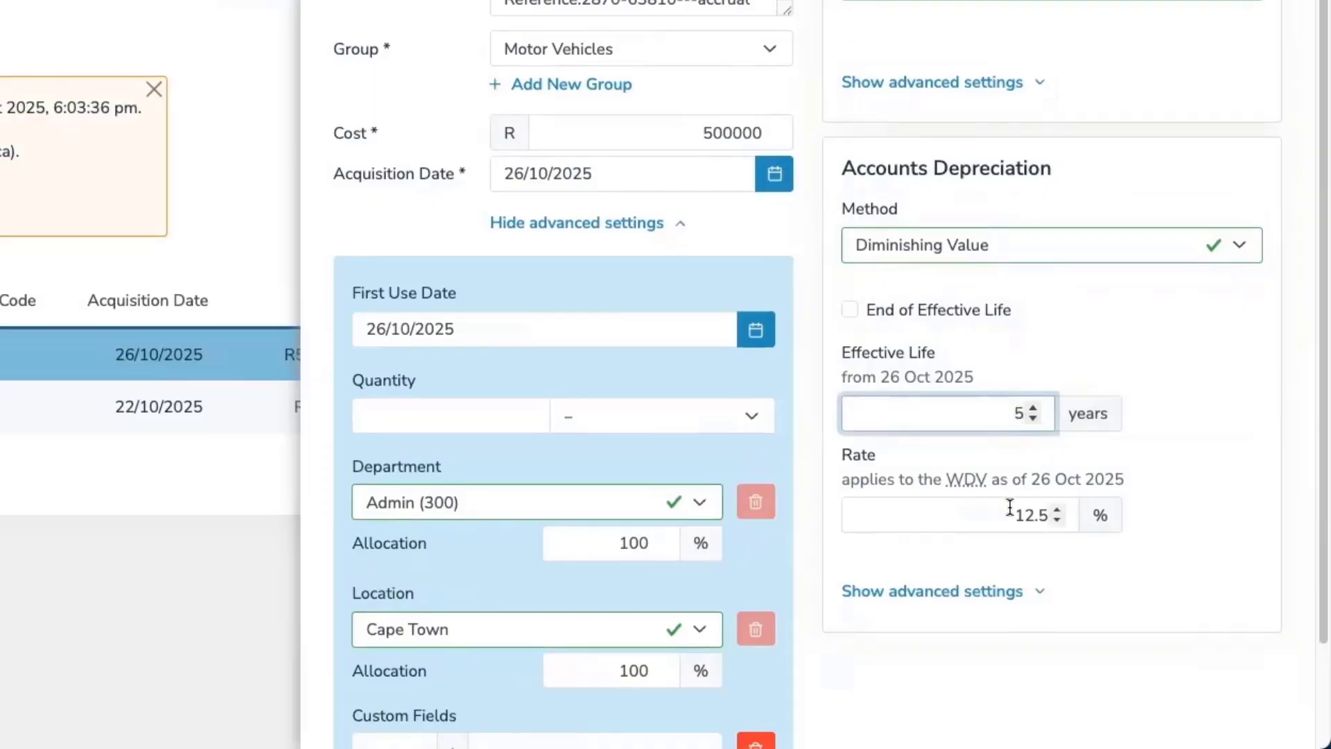
Set the accounts depreciation rate to 20% and save the asset.
click(1072, 522)
text(20)
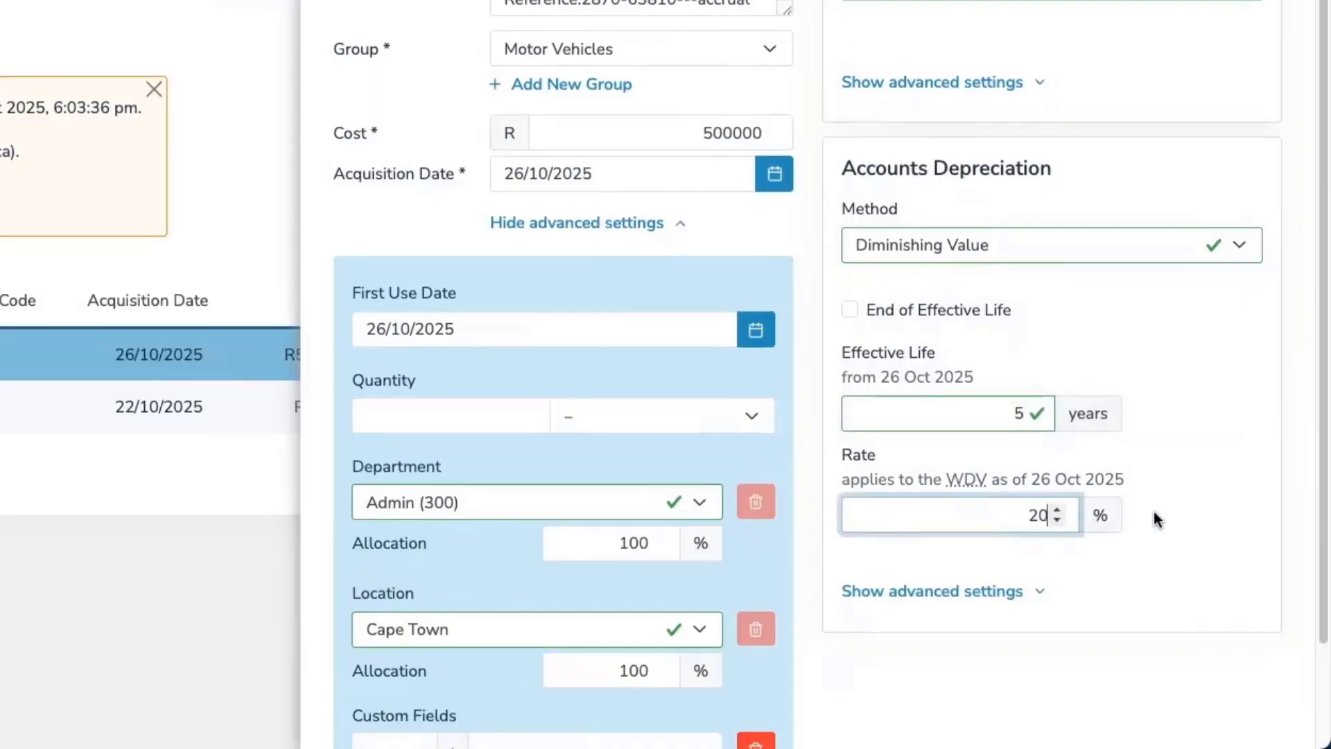
click(1192, 517)
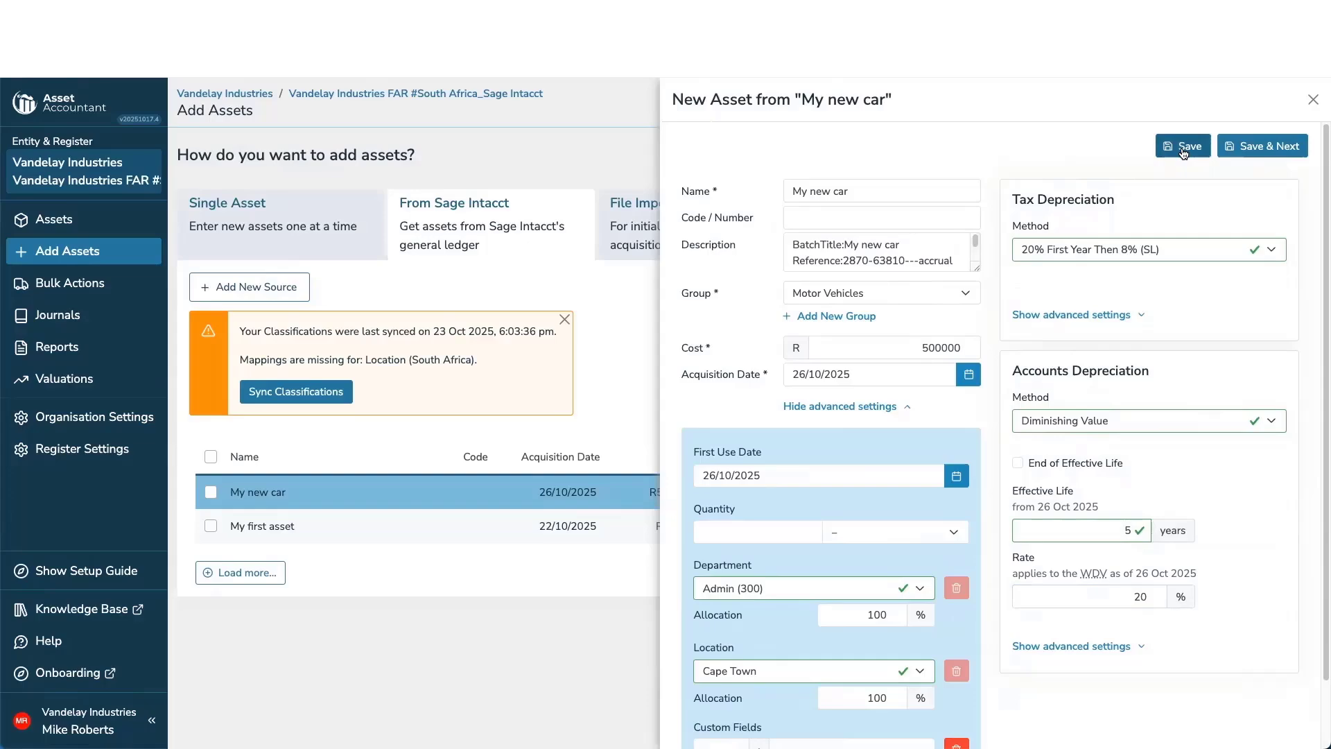
click(1182, 148)
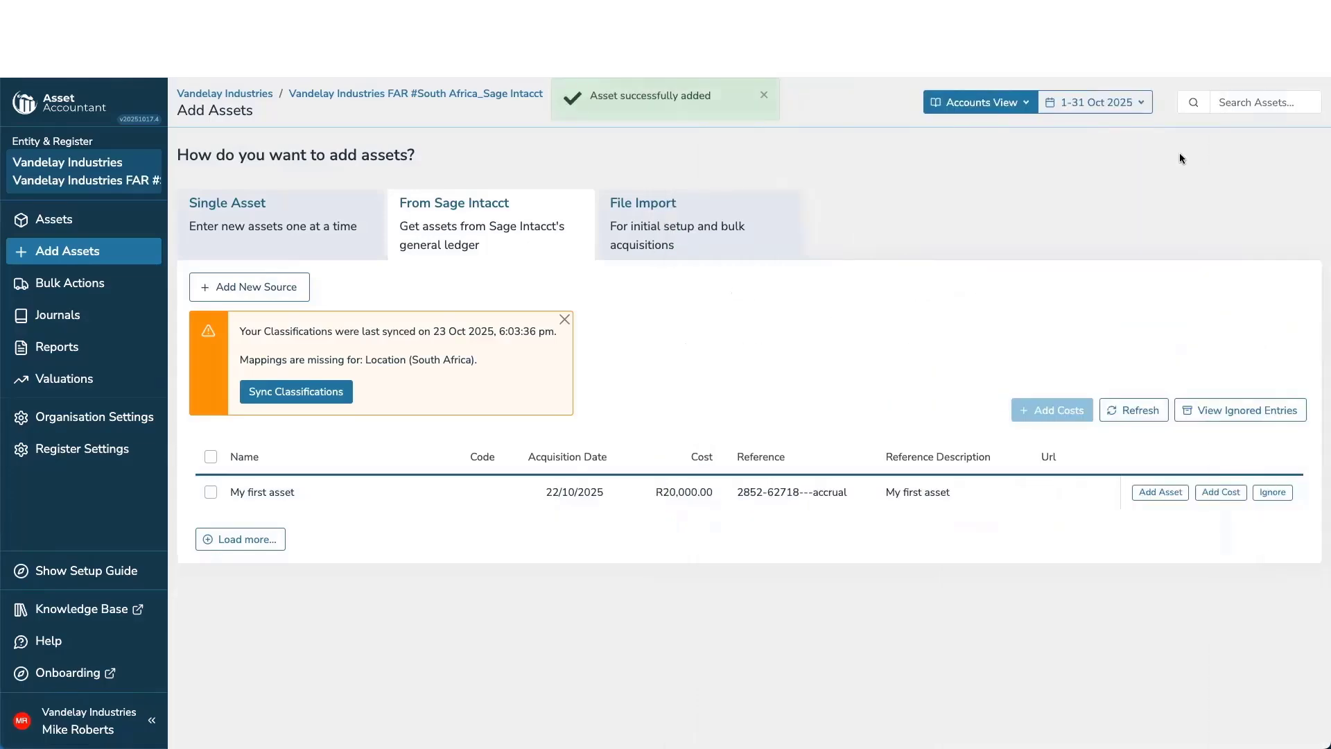
Open the asset register and review its view and period selectors.
click(52, 224)
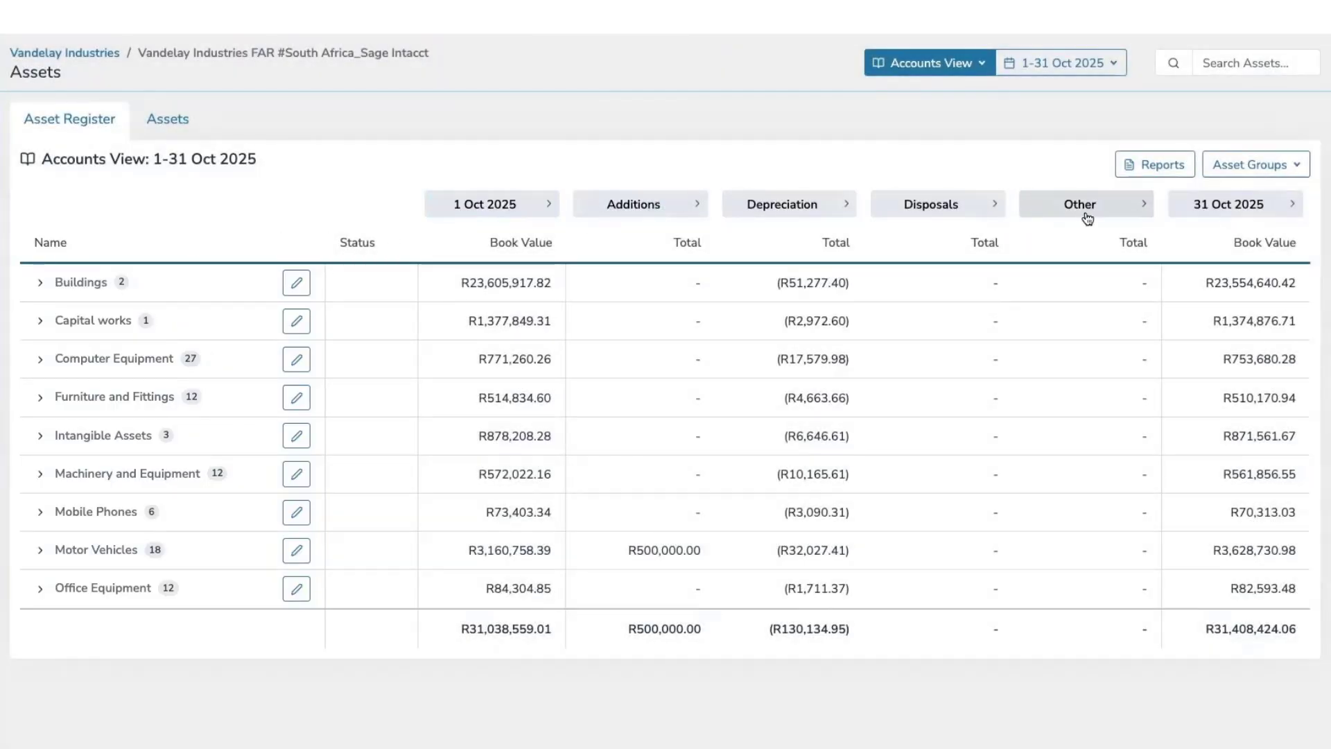
click(970, 72)
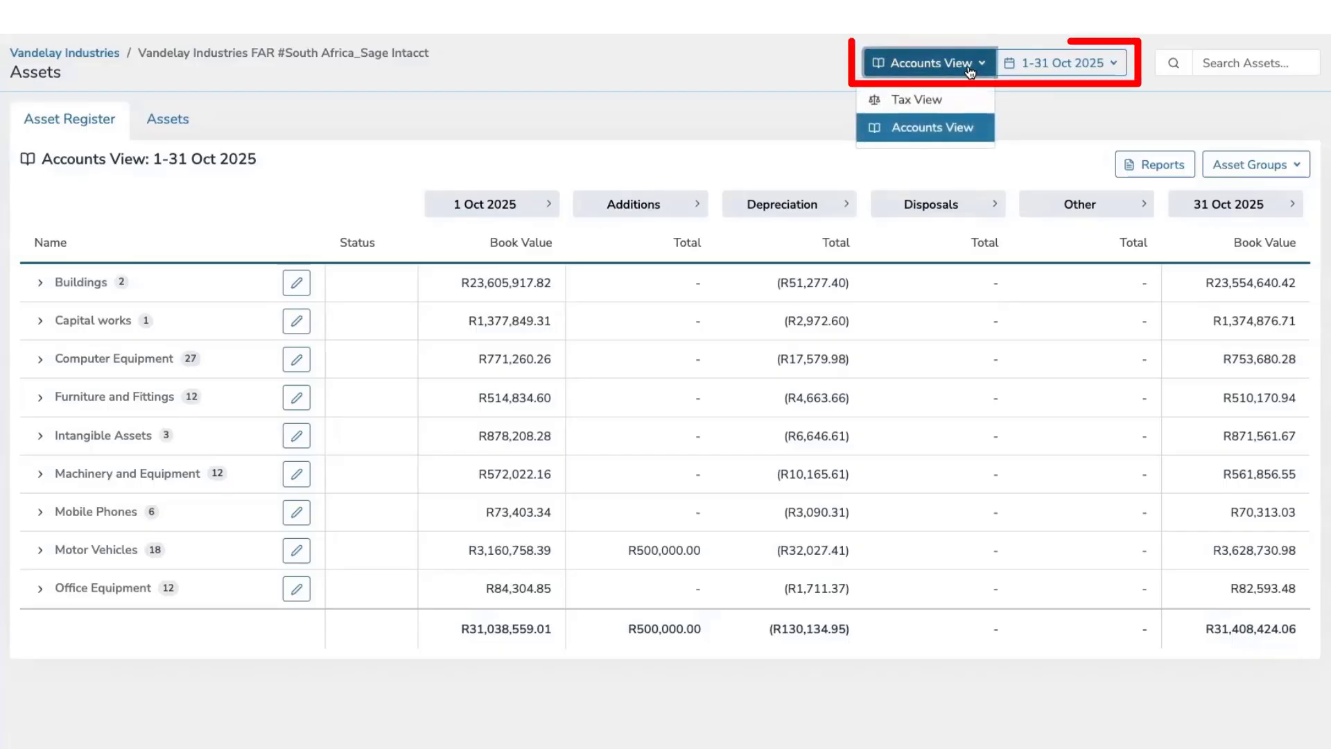
click(1048, 68)
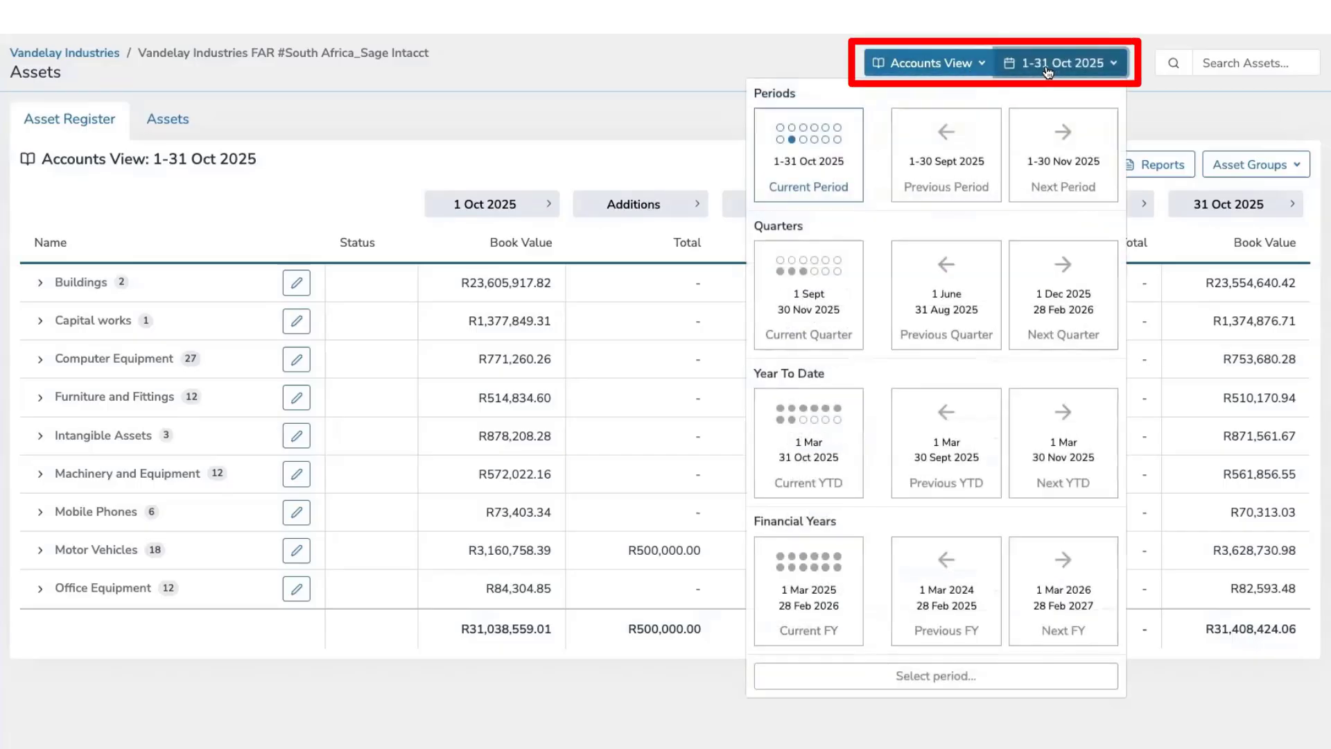
click(1048, 68)
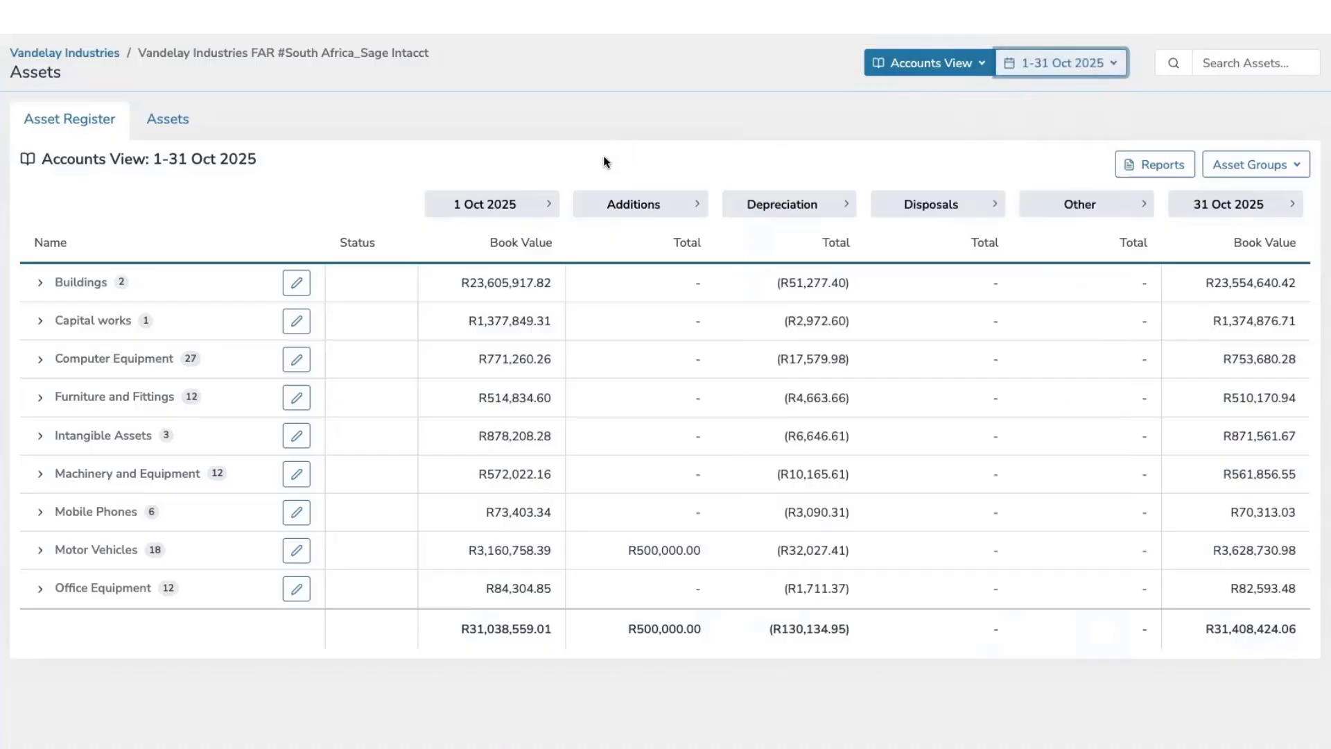
Expand the Motor Vehicles group, open the My new car asset and view its details.
click(39, 550)
scroll(130, 490, down, 6)
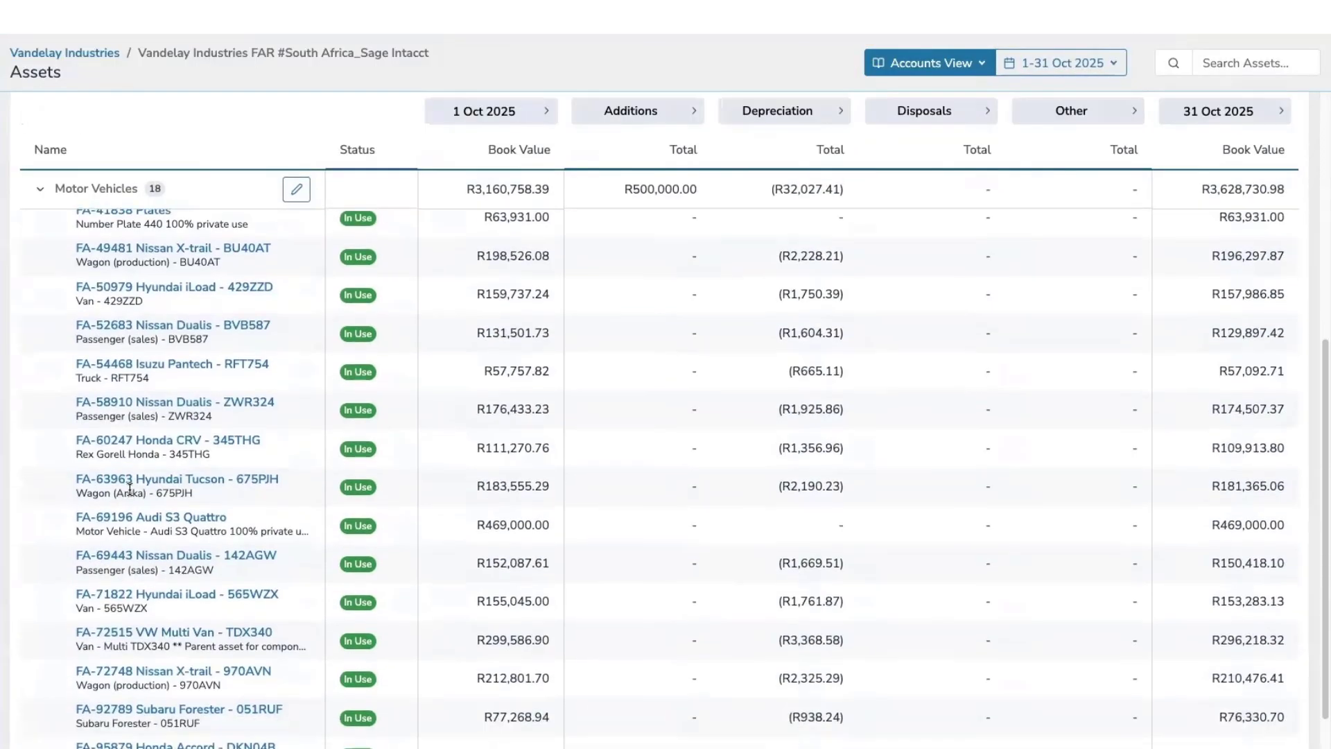
scroll(130, 489, down, 3)
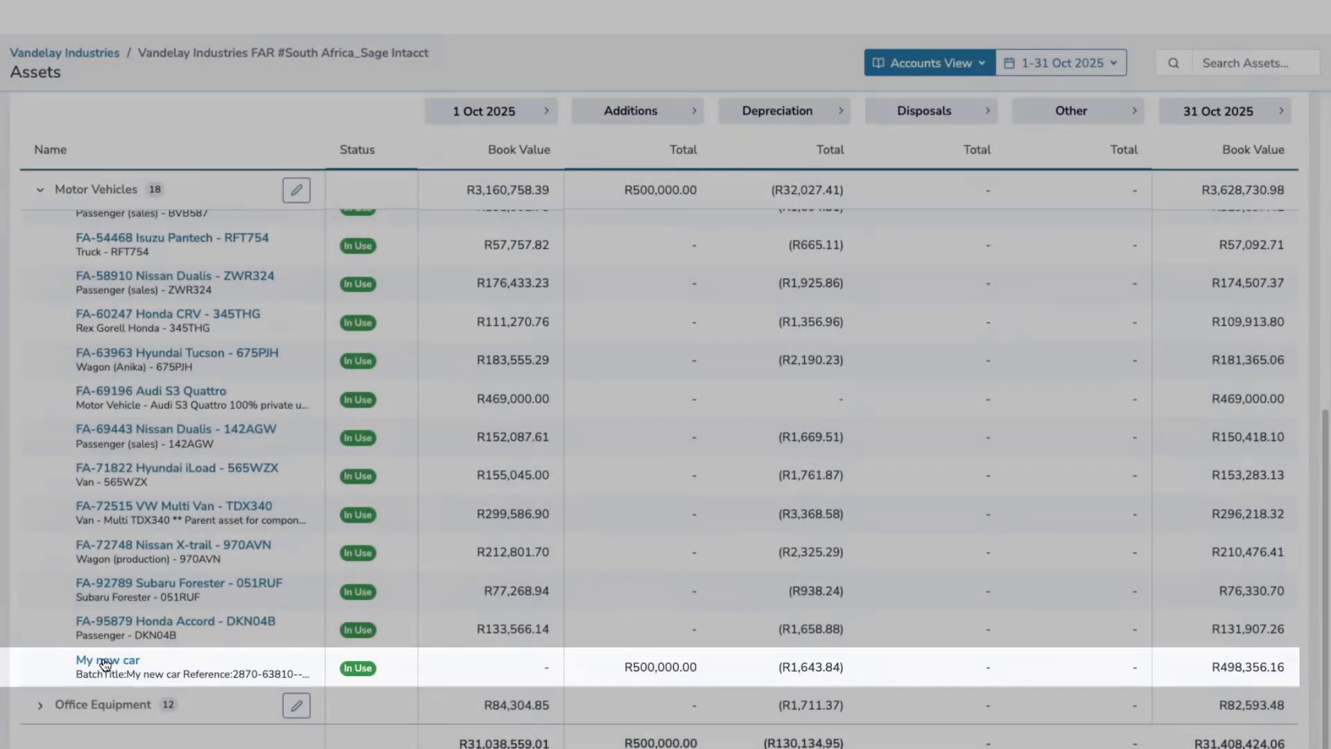
click(104, 663)
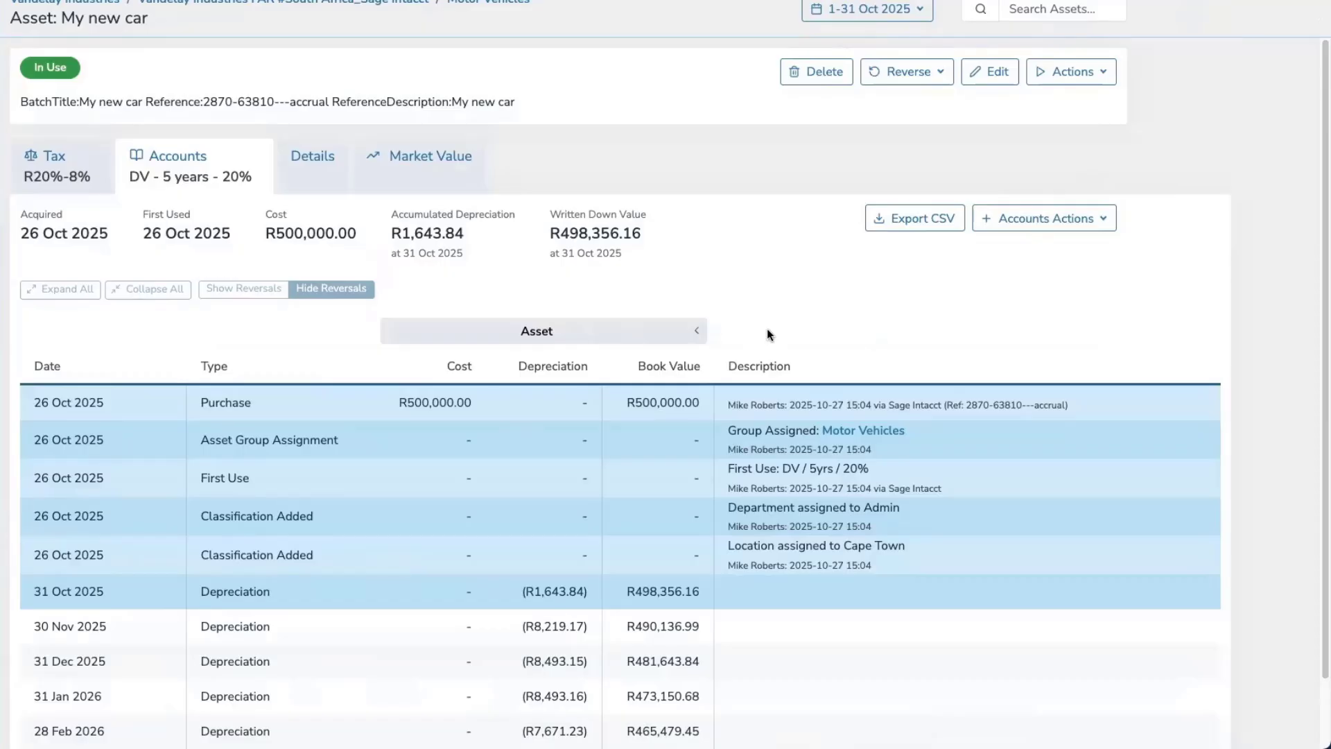
click(313, 192)
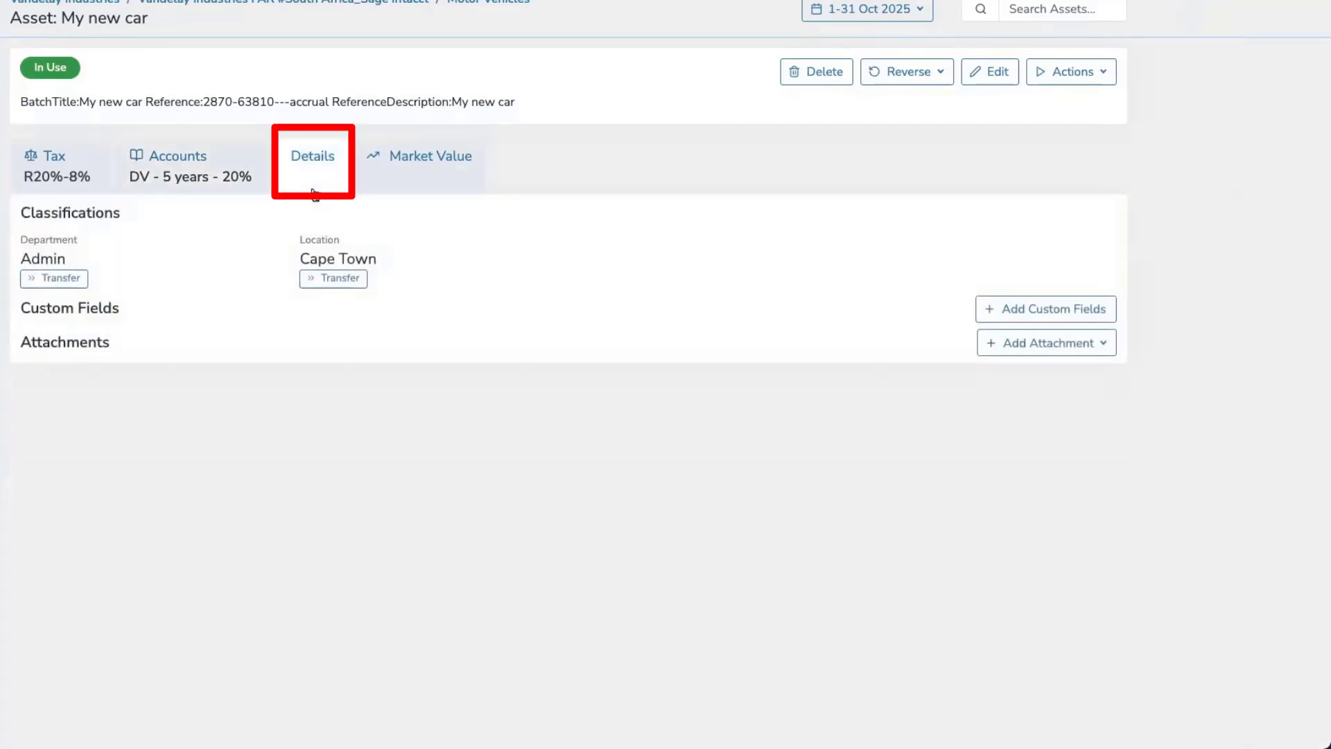
Switch to the asset's Accounts view and start attaching a lease, opening the payment schedule generator.
click(232, 179)
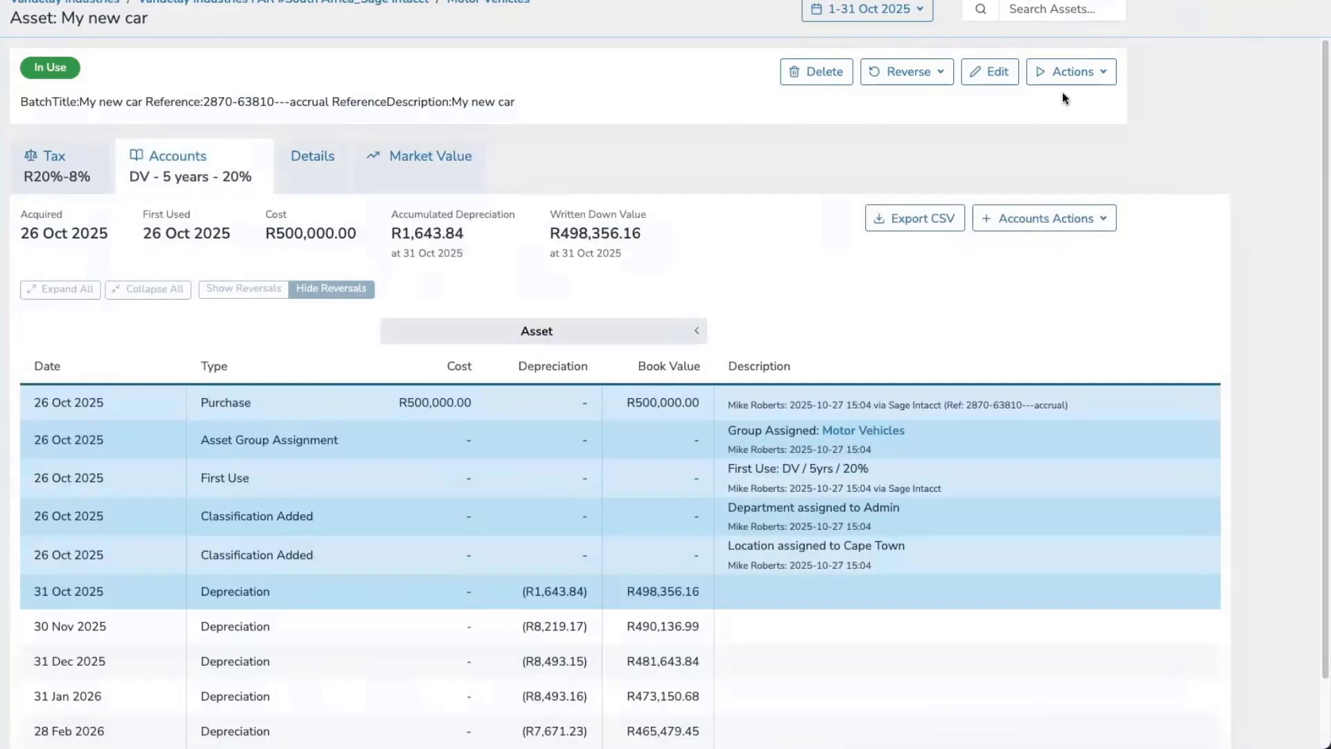
click(1067, 75)
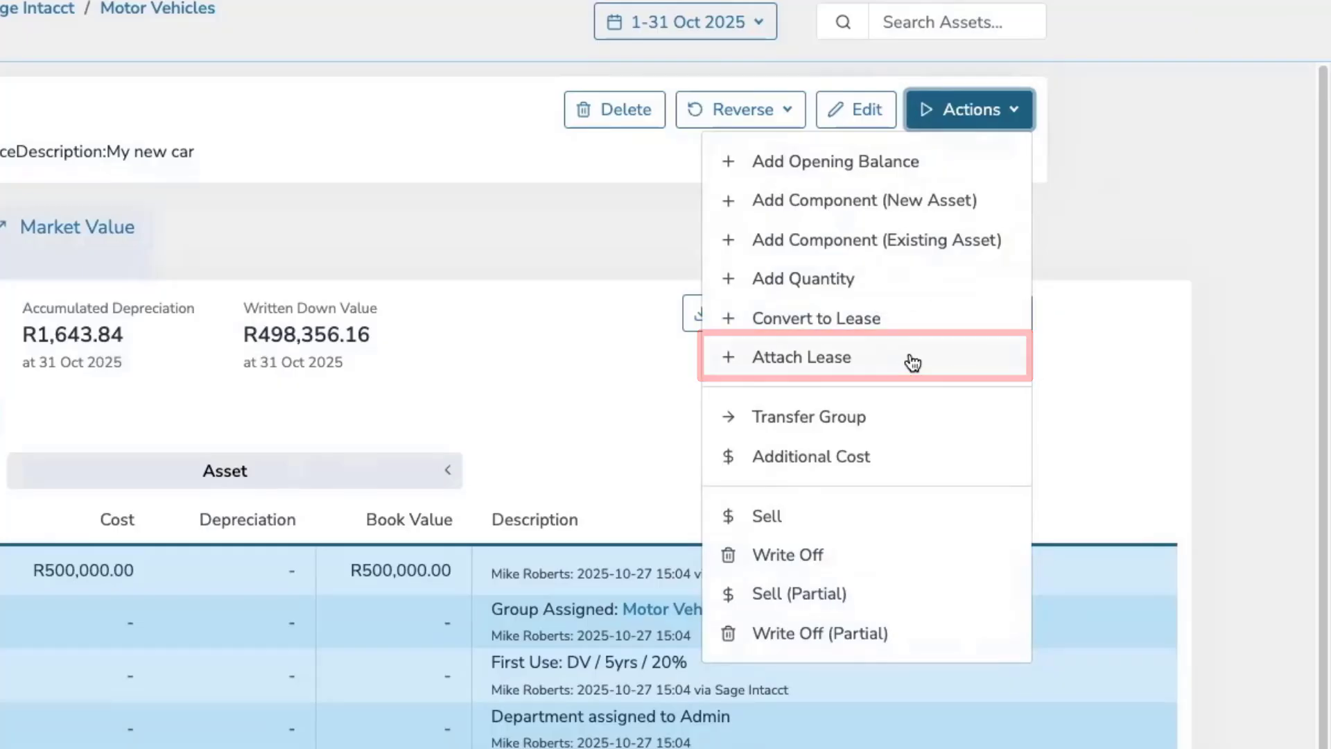
click(908, 361)
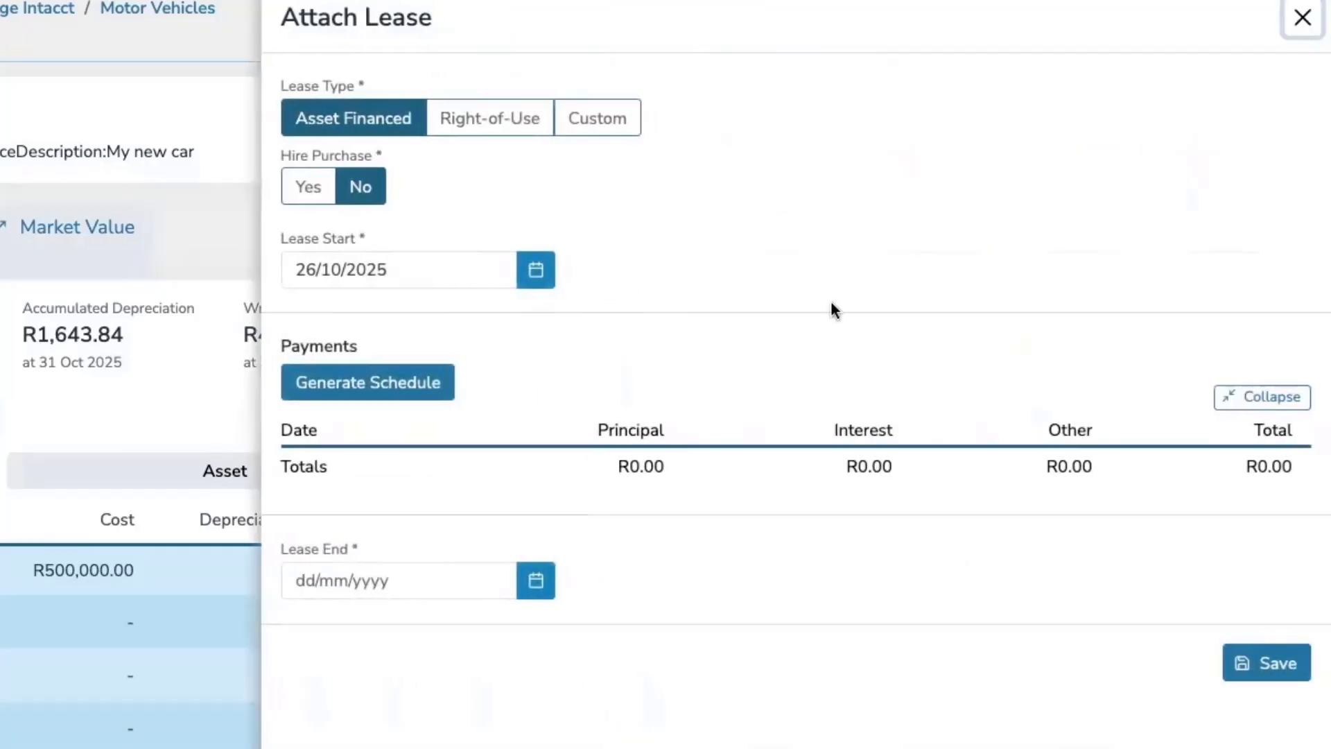
click(401, 388)
Set the amount financed to 500000 and the first lease payment to 50000.
click(485, 112)
text(5)
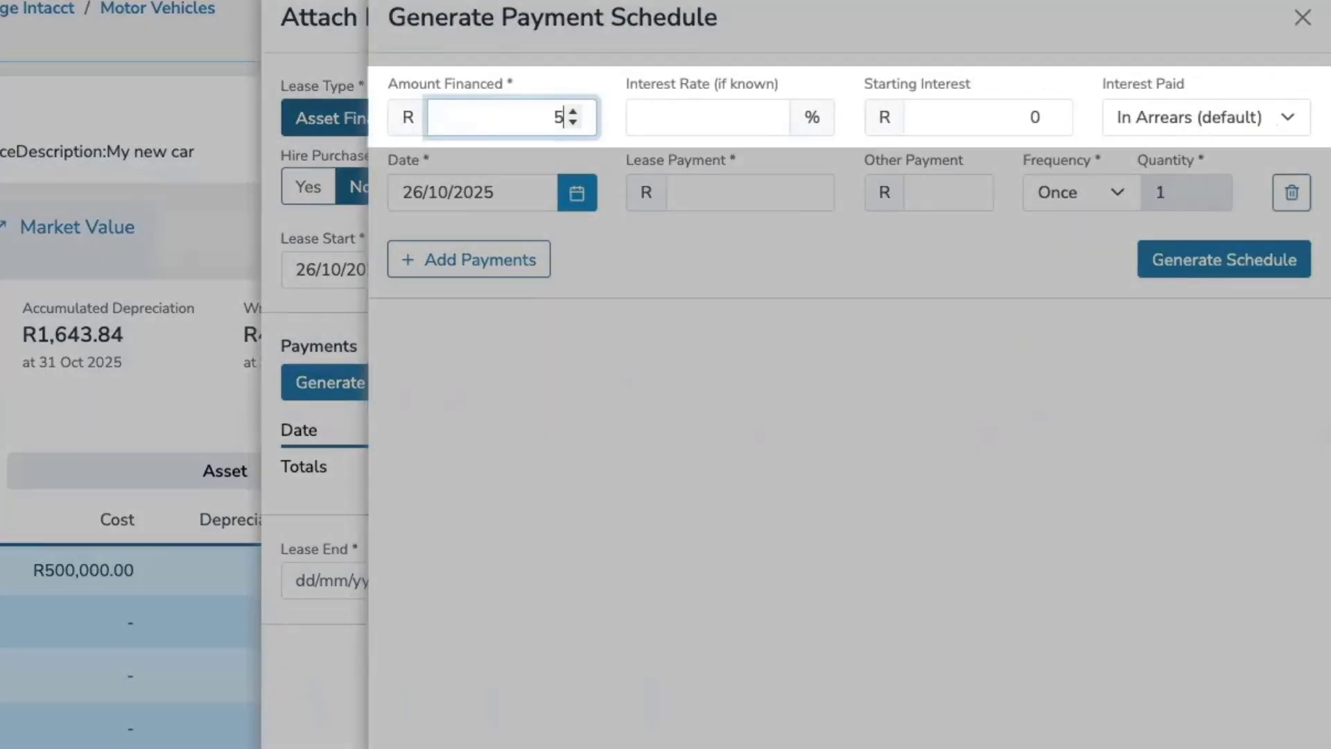
text(00000)
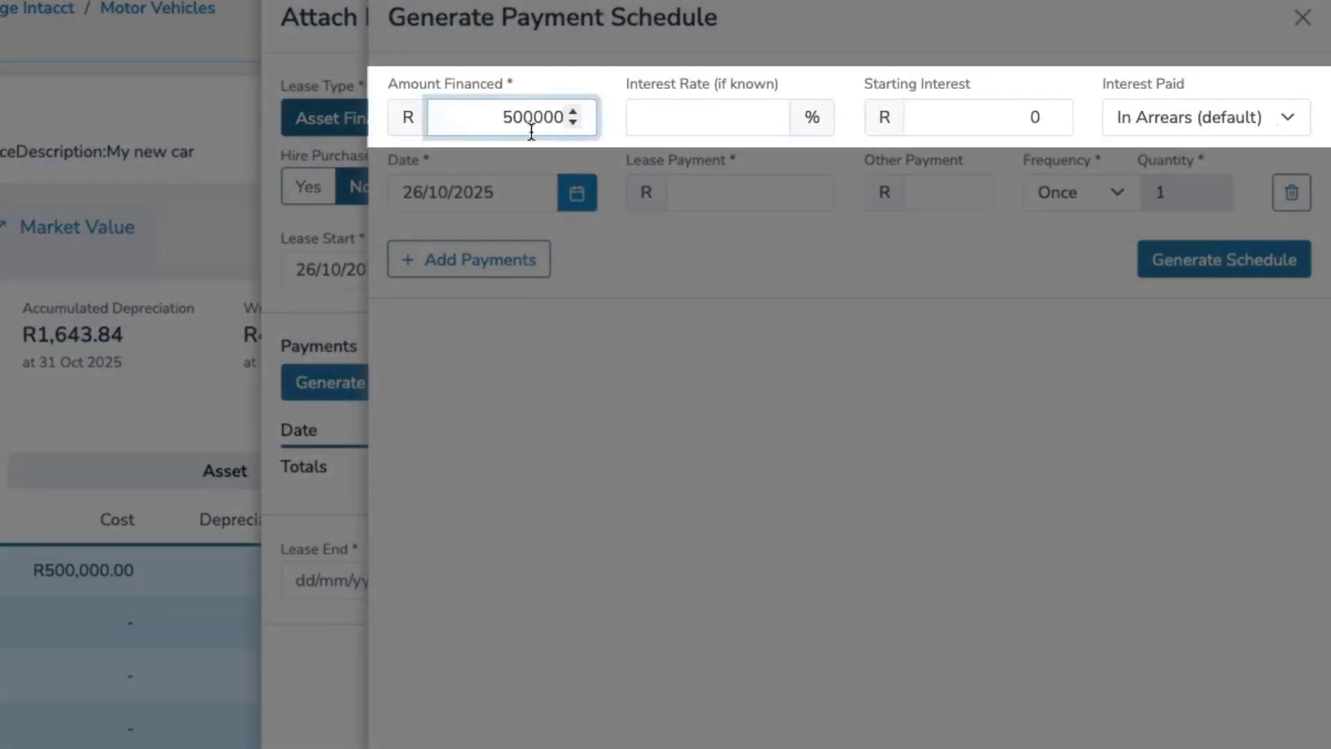
click(729, 188)
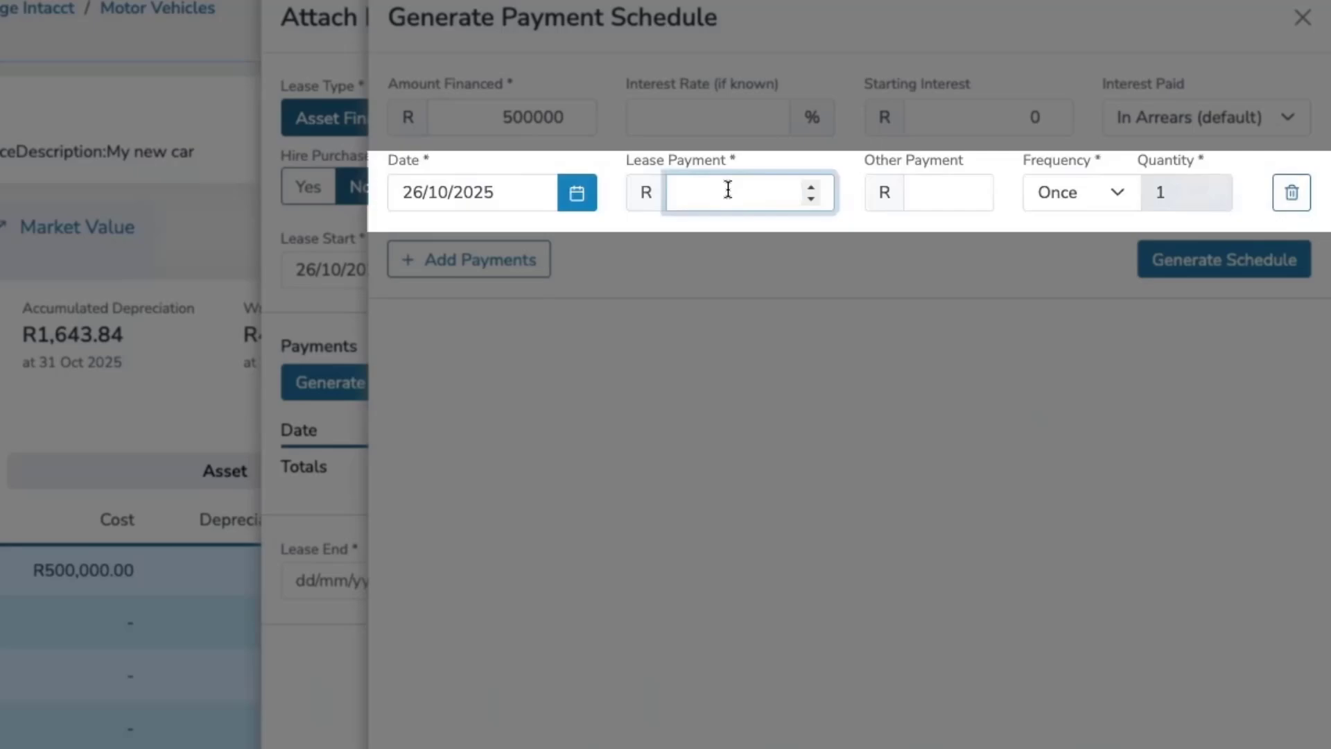
text(50000)
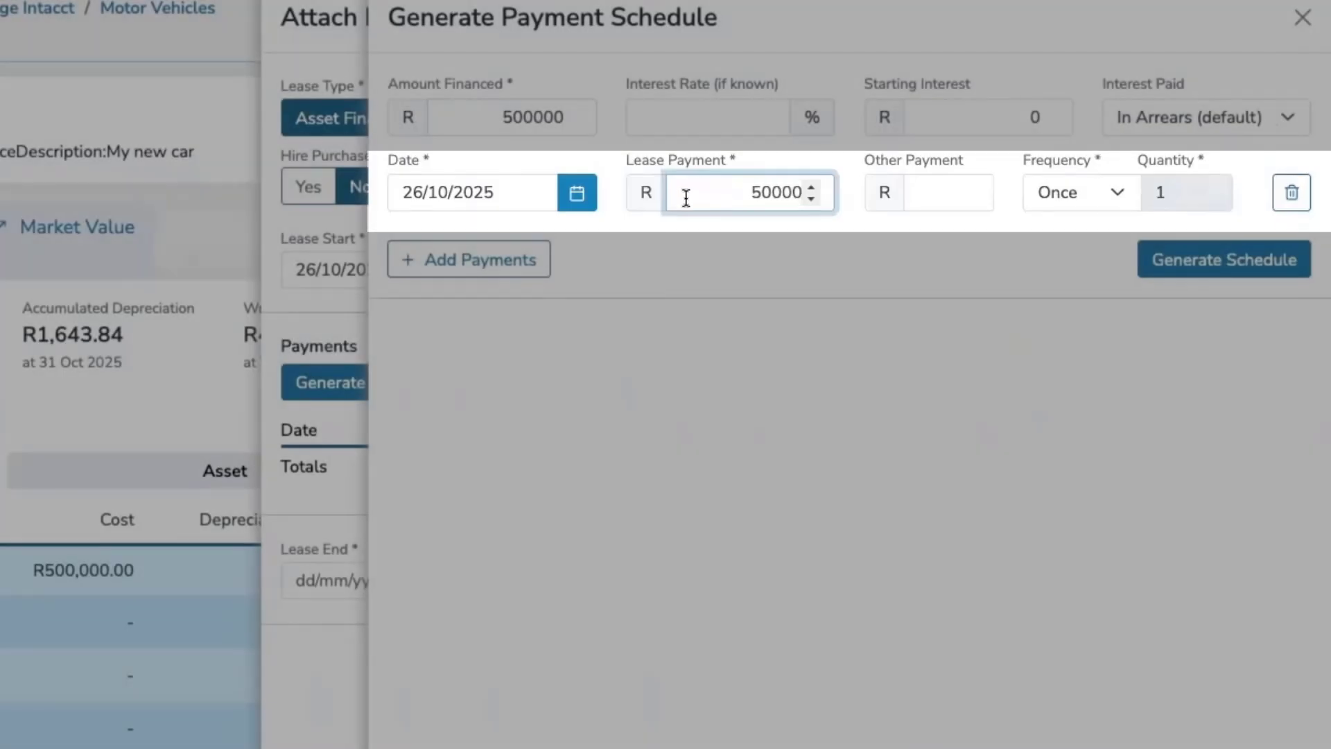
Add a second payment row of 10000 with Monthly frequency and a quantity of 36.
click(534, 269)
click(797, 268)
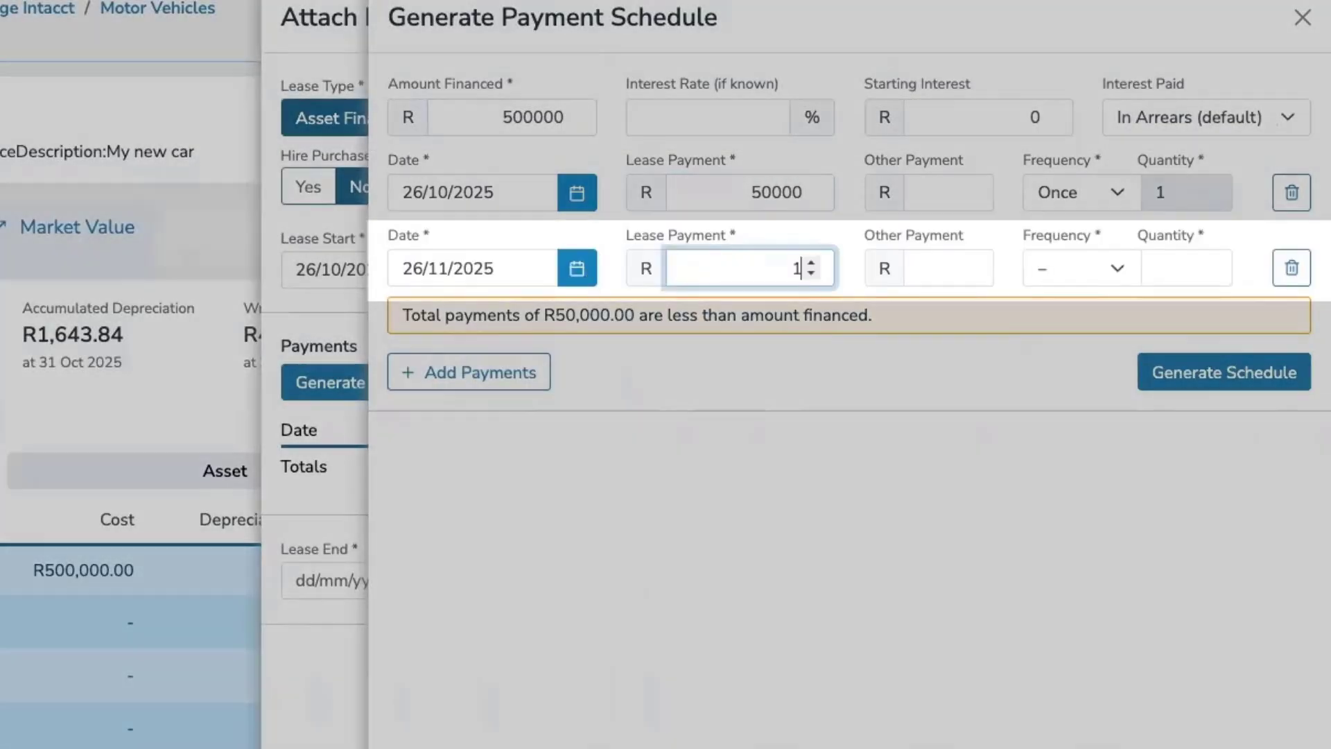
text(10000)
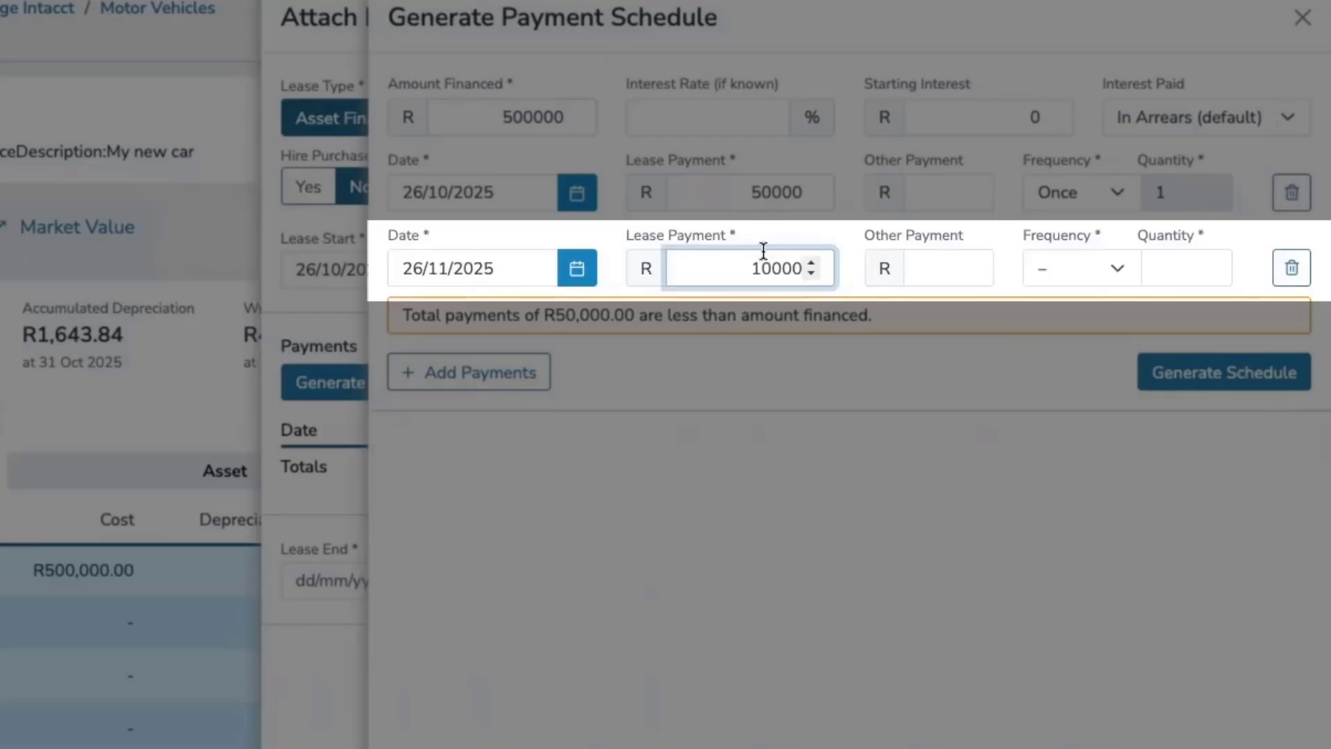
click(1094, 269)
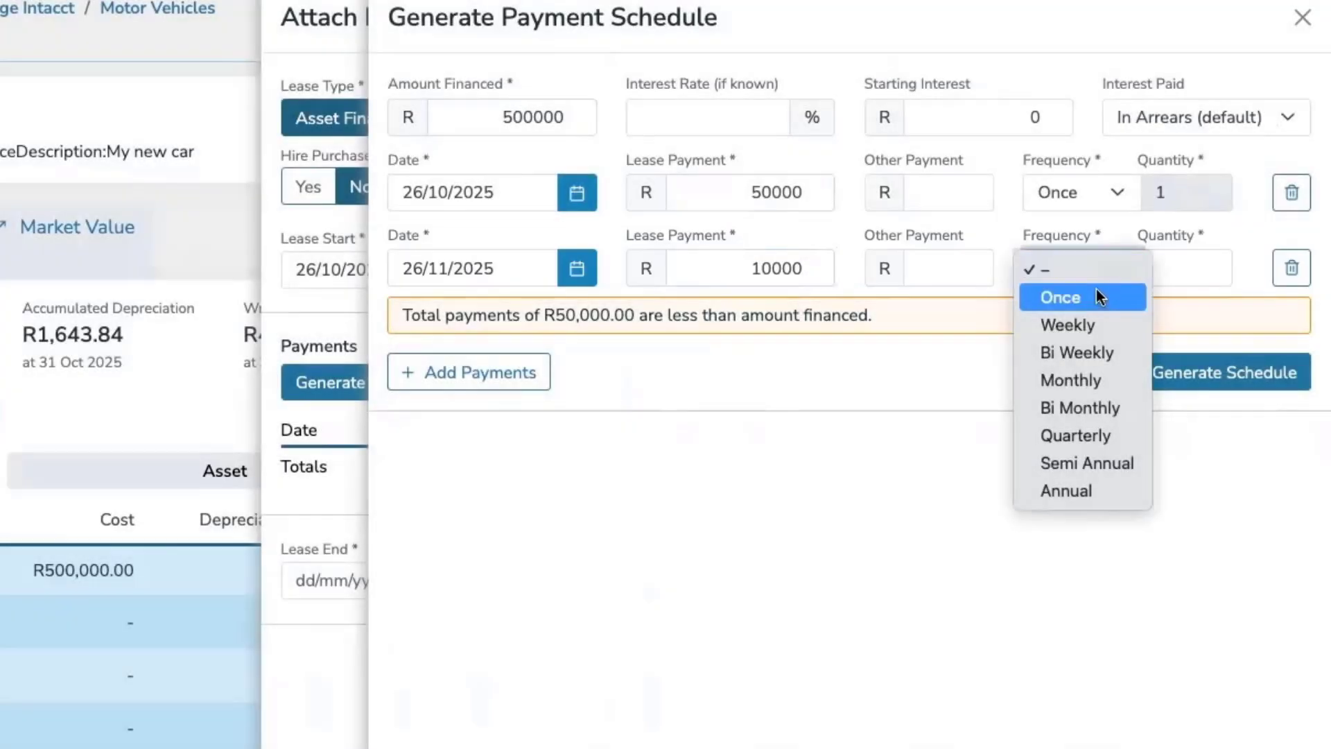
click(1116, 380)
click(1174, 268)
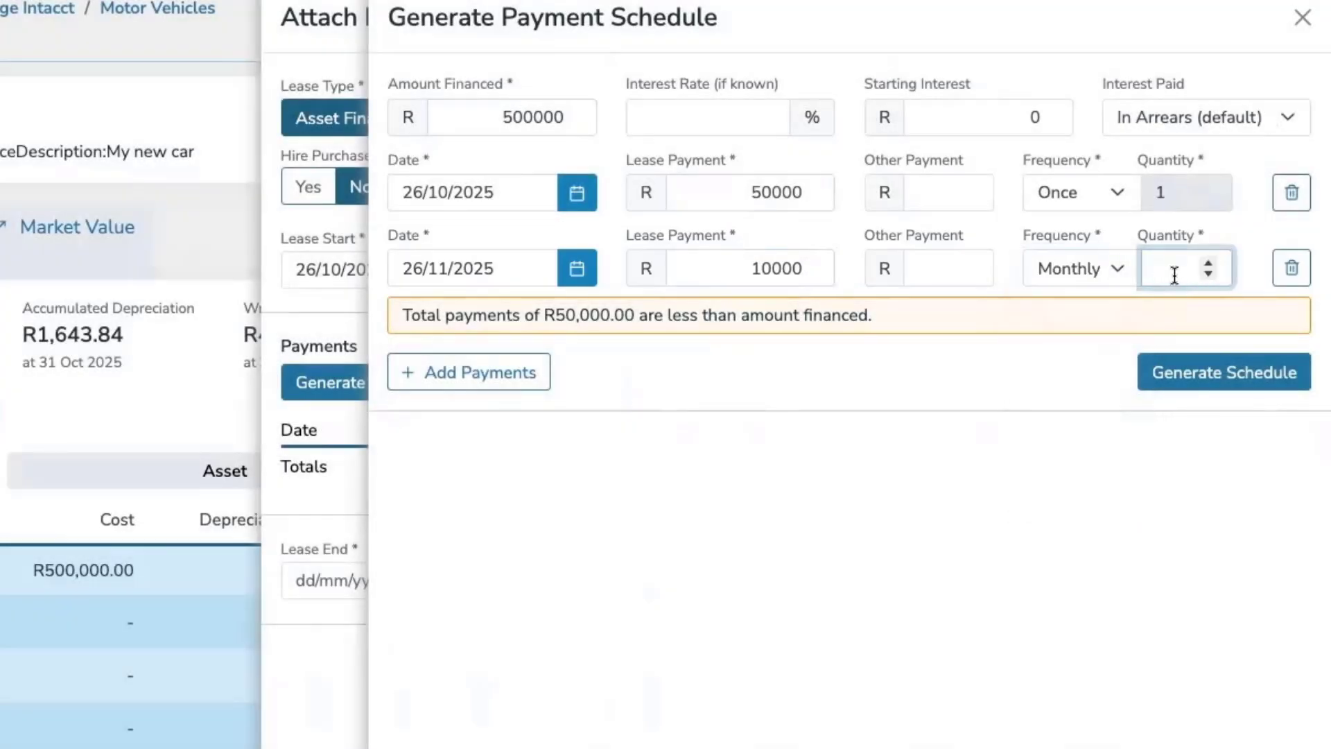
text(36)
Add a third payment row of 140000 with frequency Once.
click(478, 382)
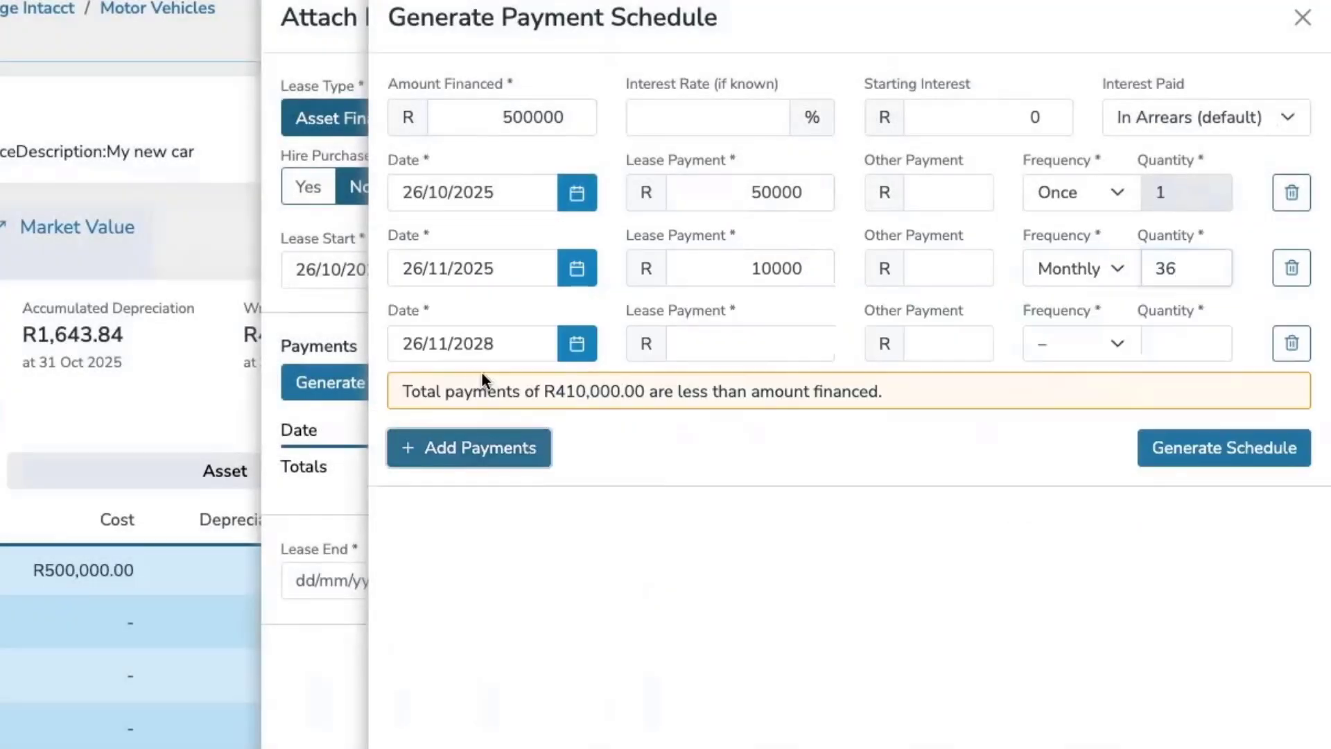
click(783, 338)
text(140000)
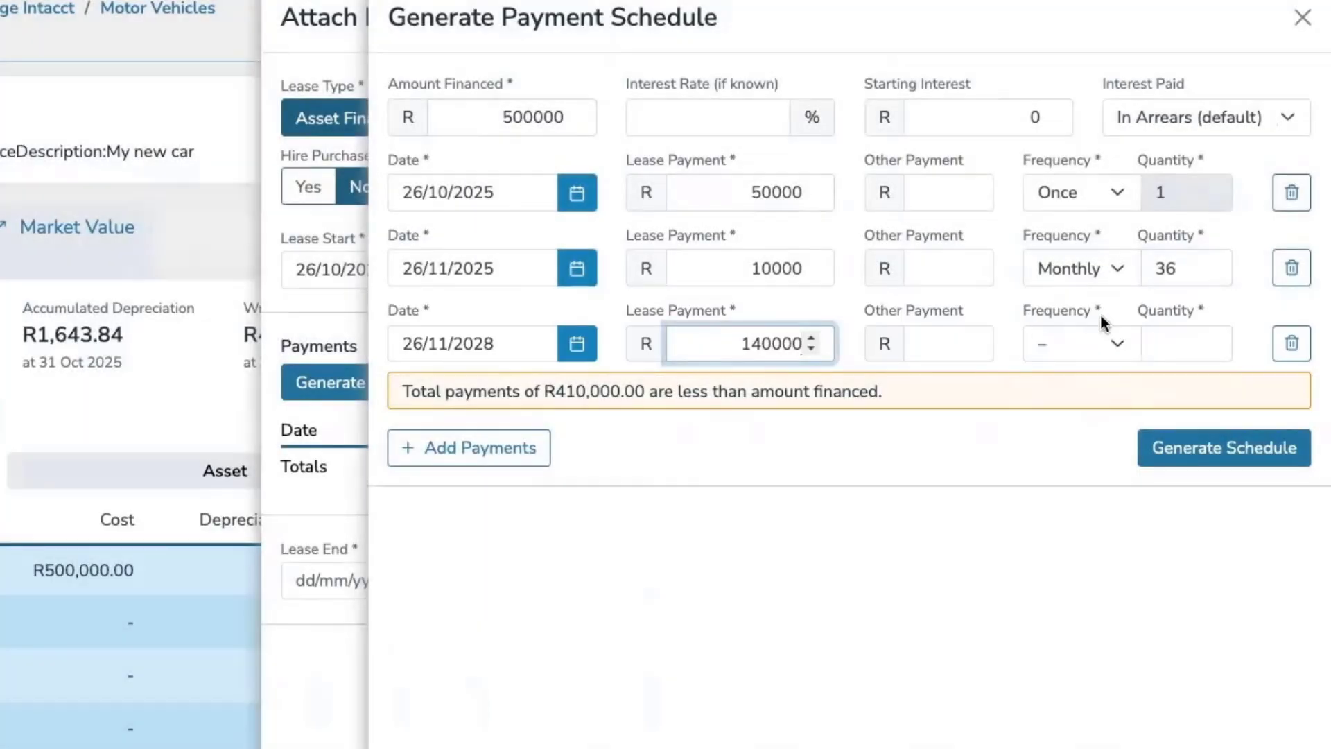
click(1081, 343)
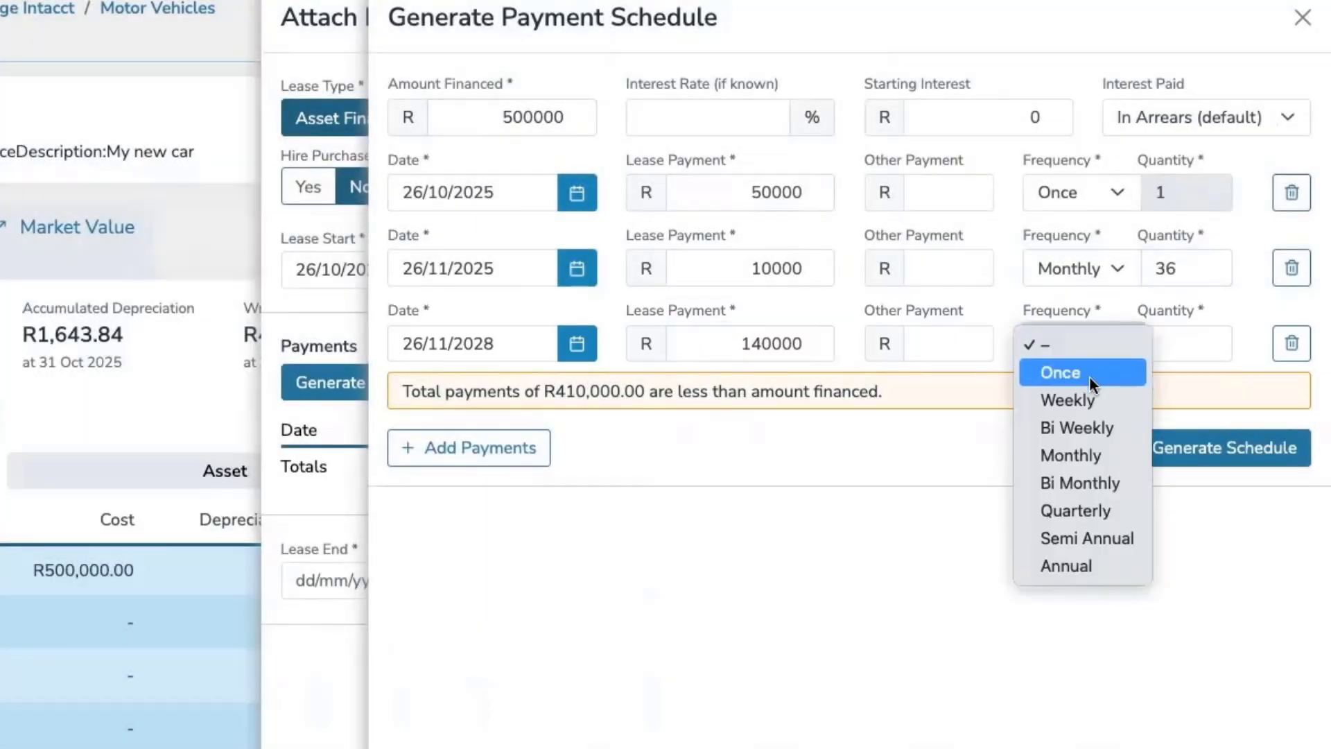
click(1089, 376)
Generate the payment schedule, apply it to the lease and save the attached lease.
scroll(1193, 400, down, 1)
click(1193, 400)
scroll(1193, 401, down, 4)
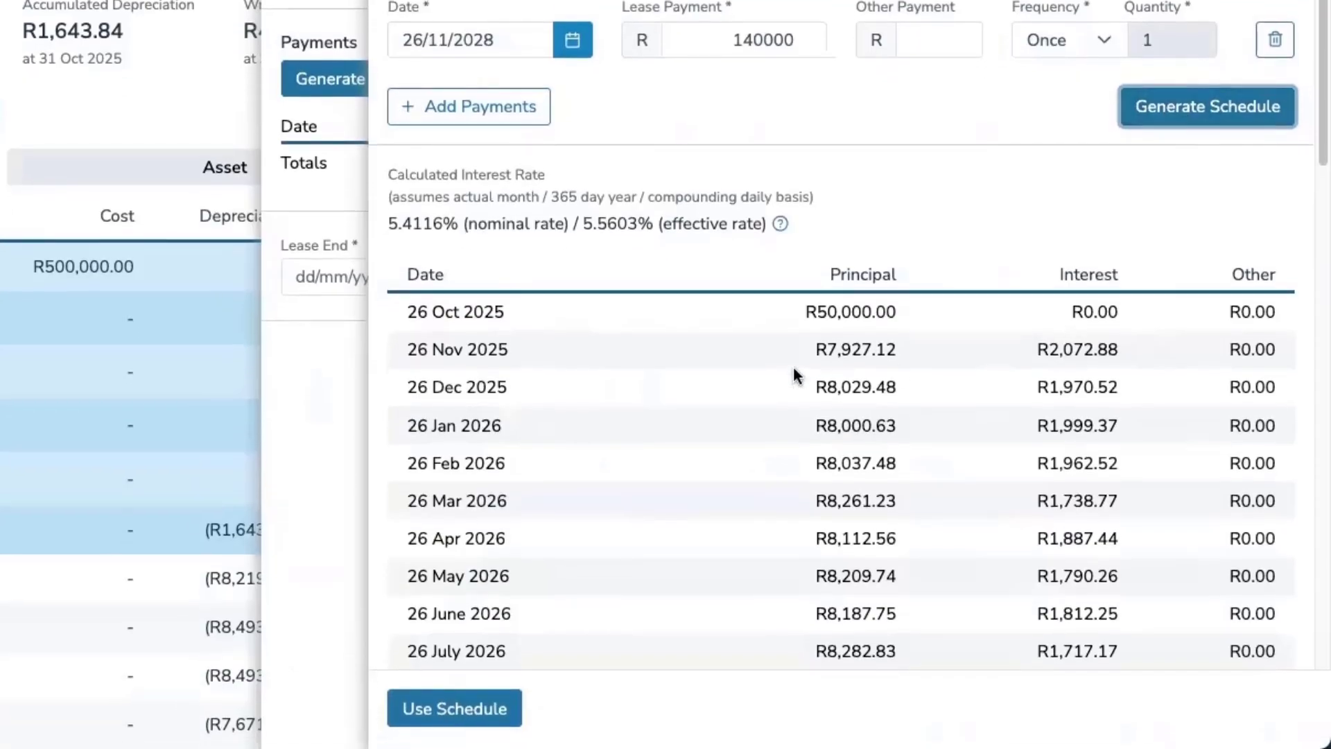
scroll(917, 342, down, 15)
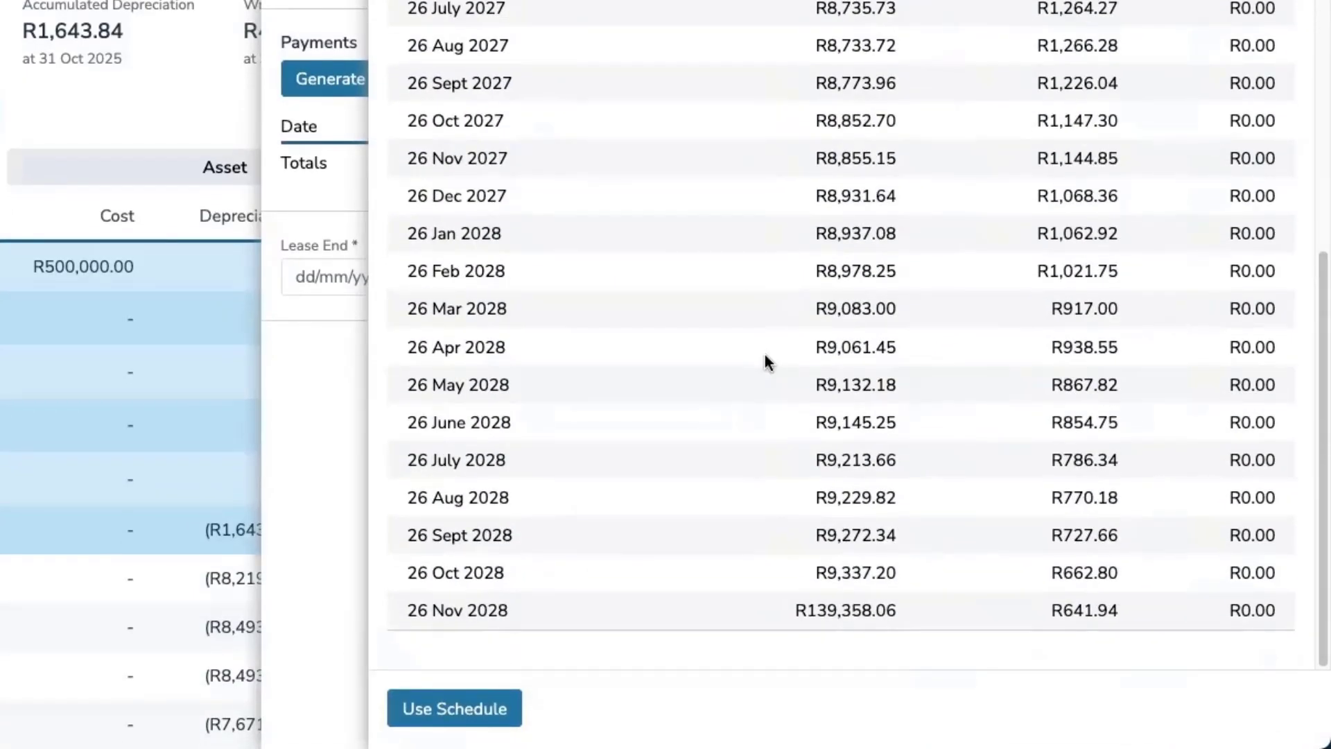
scroll(764, 355, up, 20)
click(452, 708)
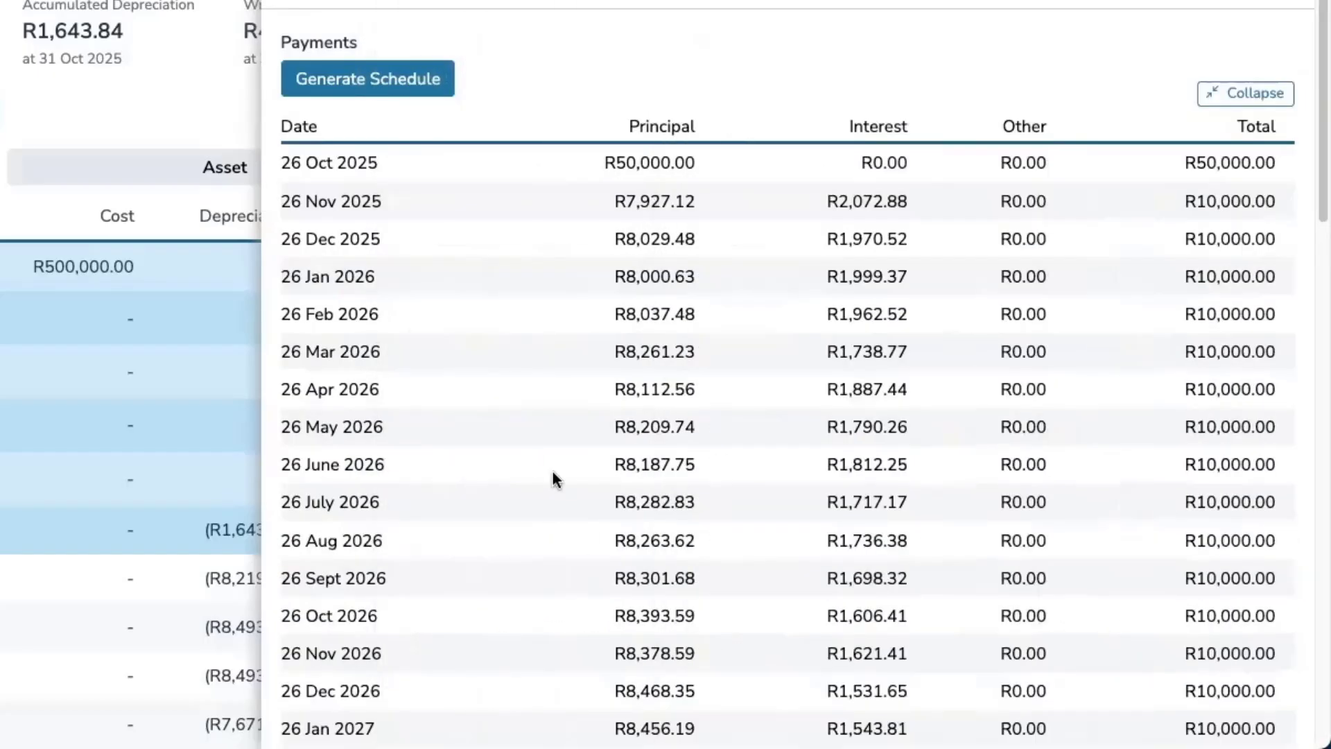
scroll(552, 472, down, 13)
click(1245, 690)
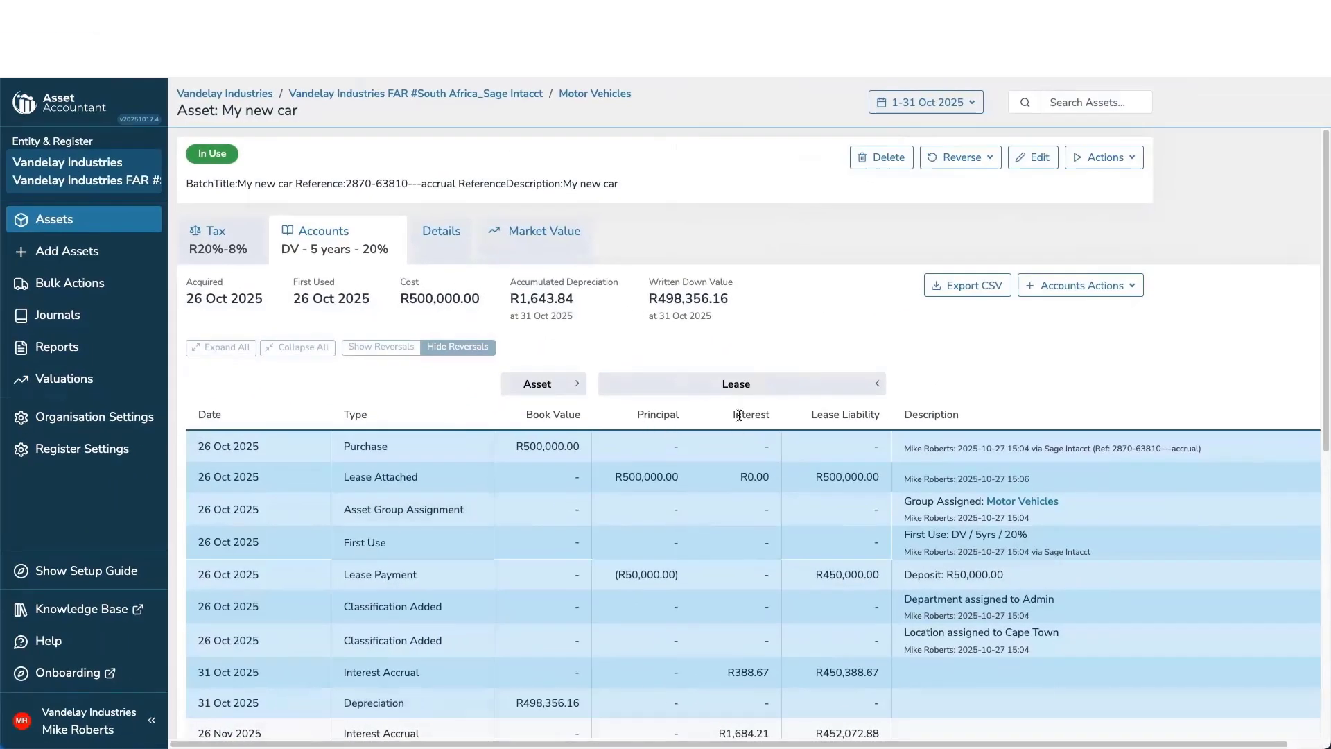
Review the lease principal, interest and liability entries in the asset's transaction history.
scroll(693, 409, down, 3)
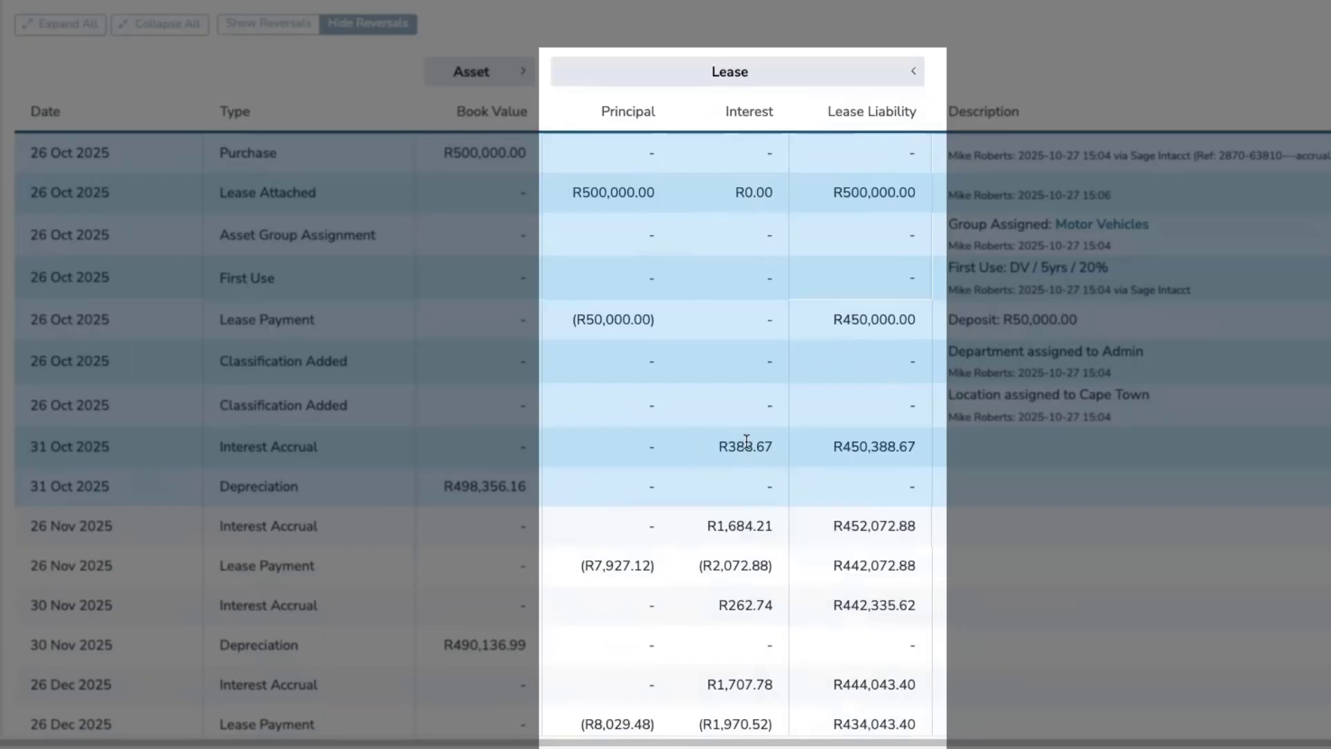
scroll(746, 443, down, 2)
scroll(746, 444, down, 2)
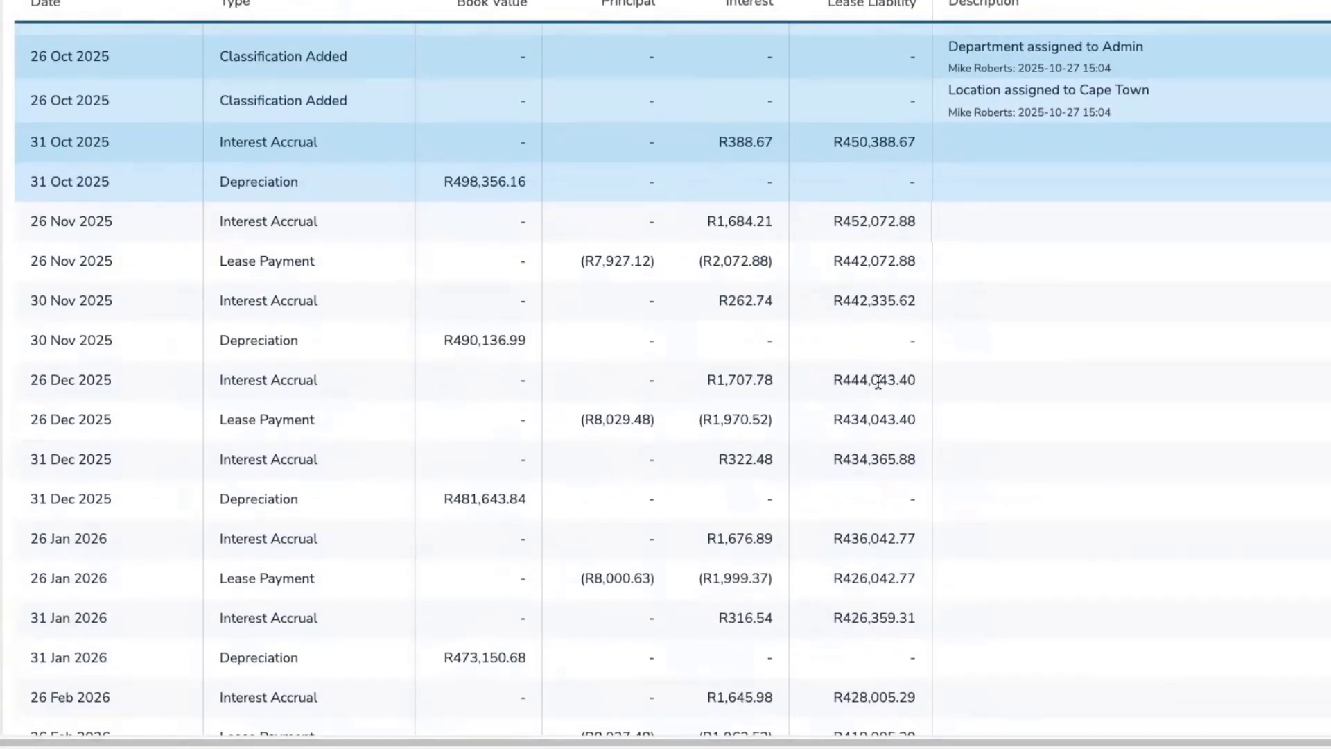
scroll(879, 378, up, 6)
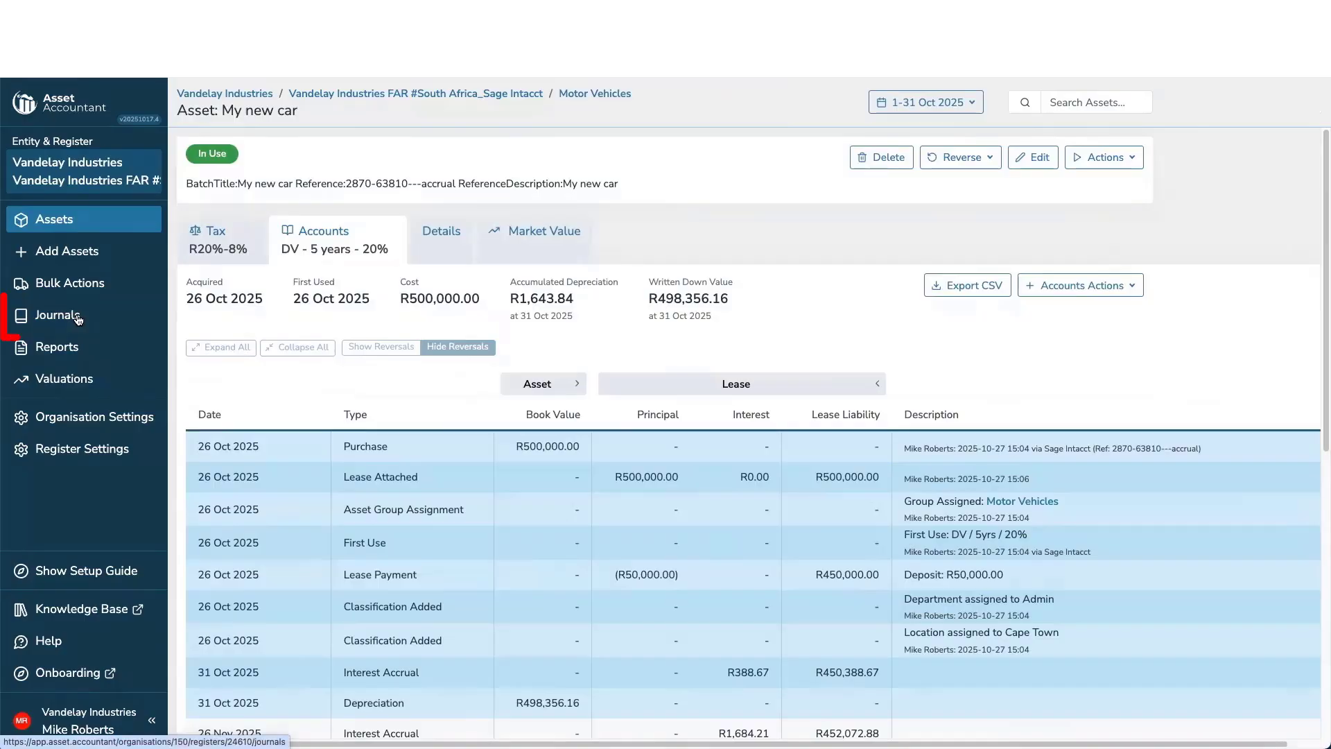
Create a new journal dated 31/10/2025 including all movement types.
click(78, 319)
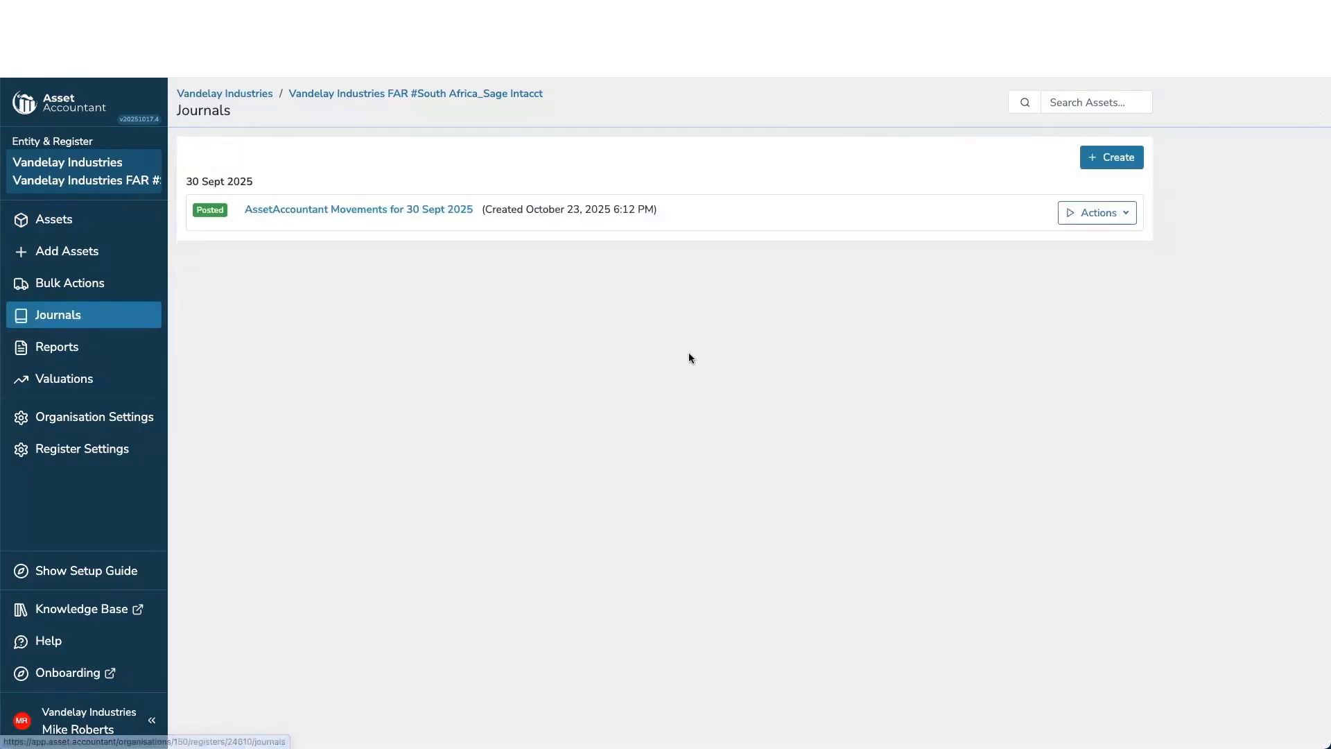
click(1092, 164)
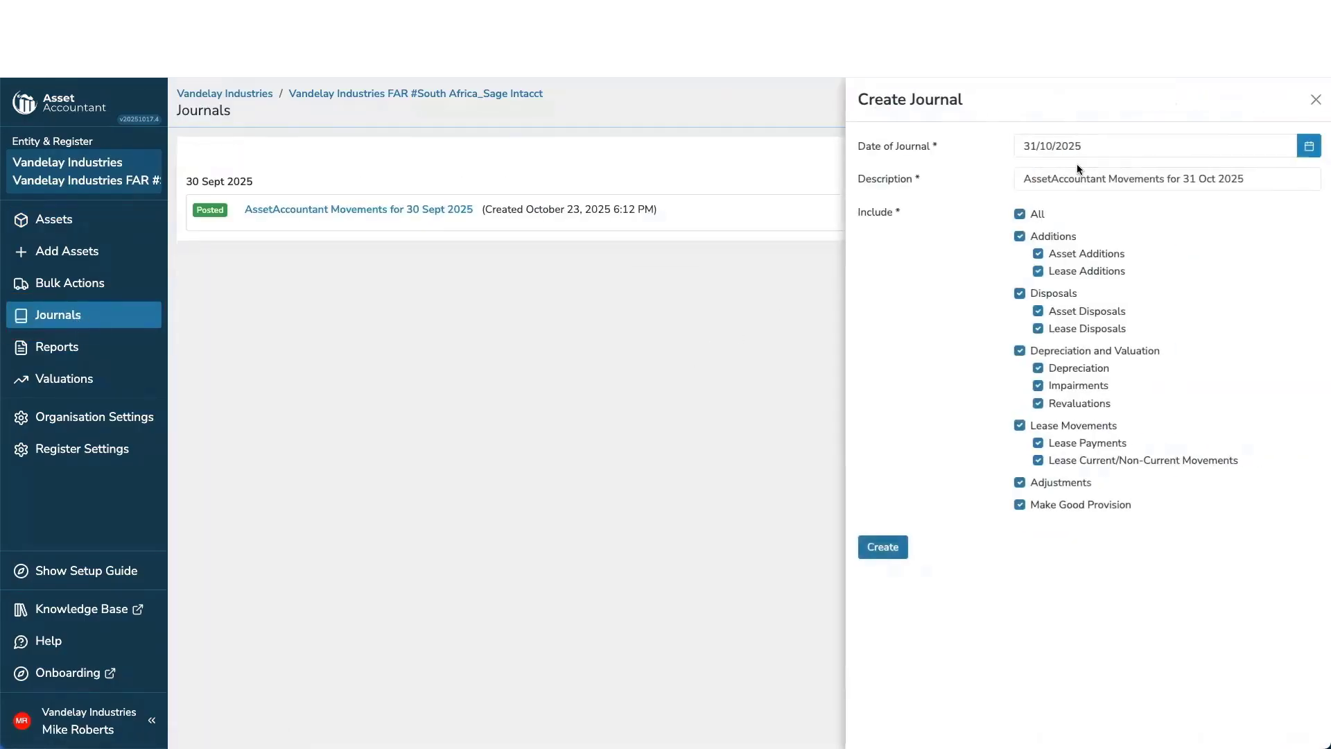
click(891, 547)
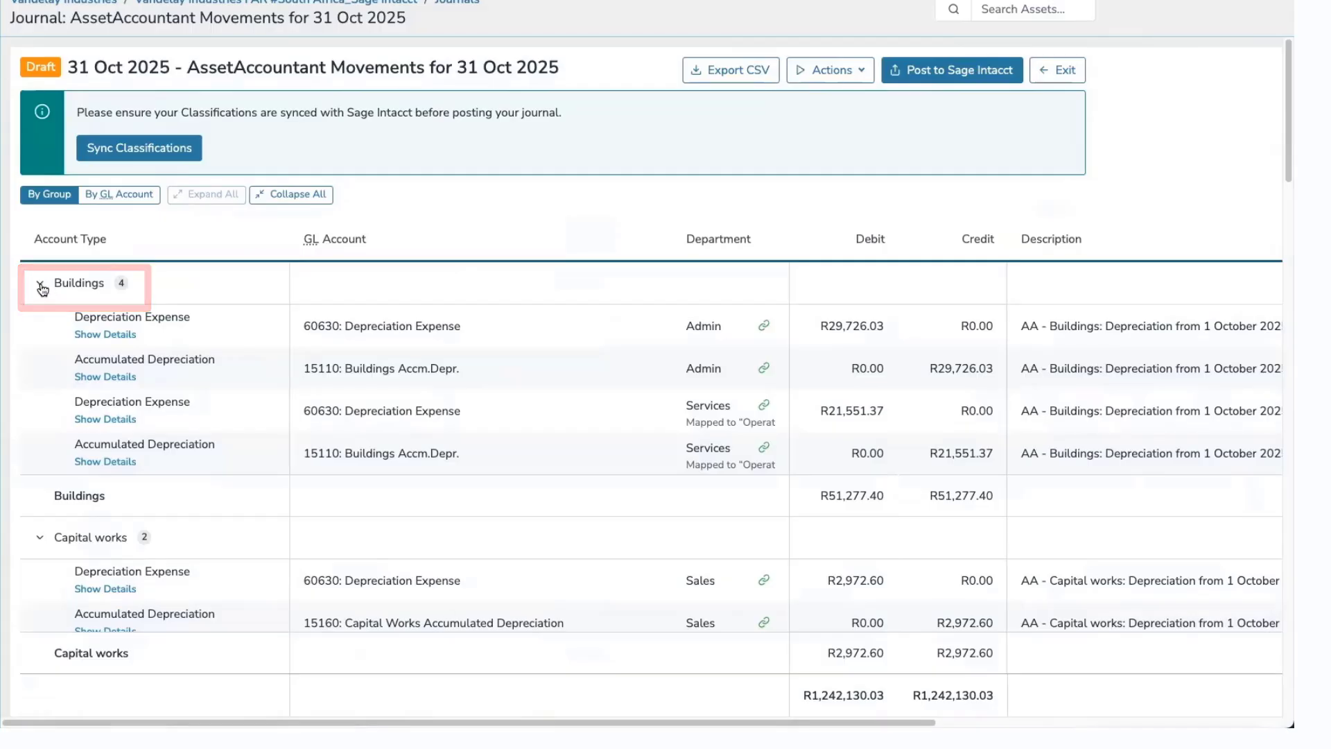
Examine the draft journal by GL account and by group, inspecting the Motor Vehicles lines.
click(127, 195)
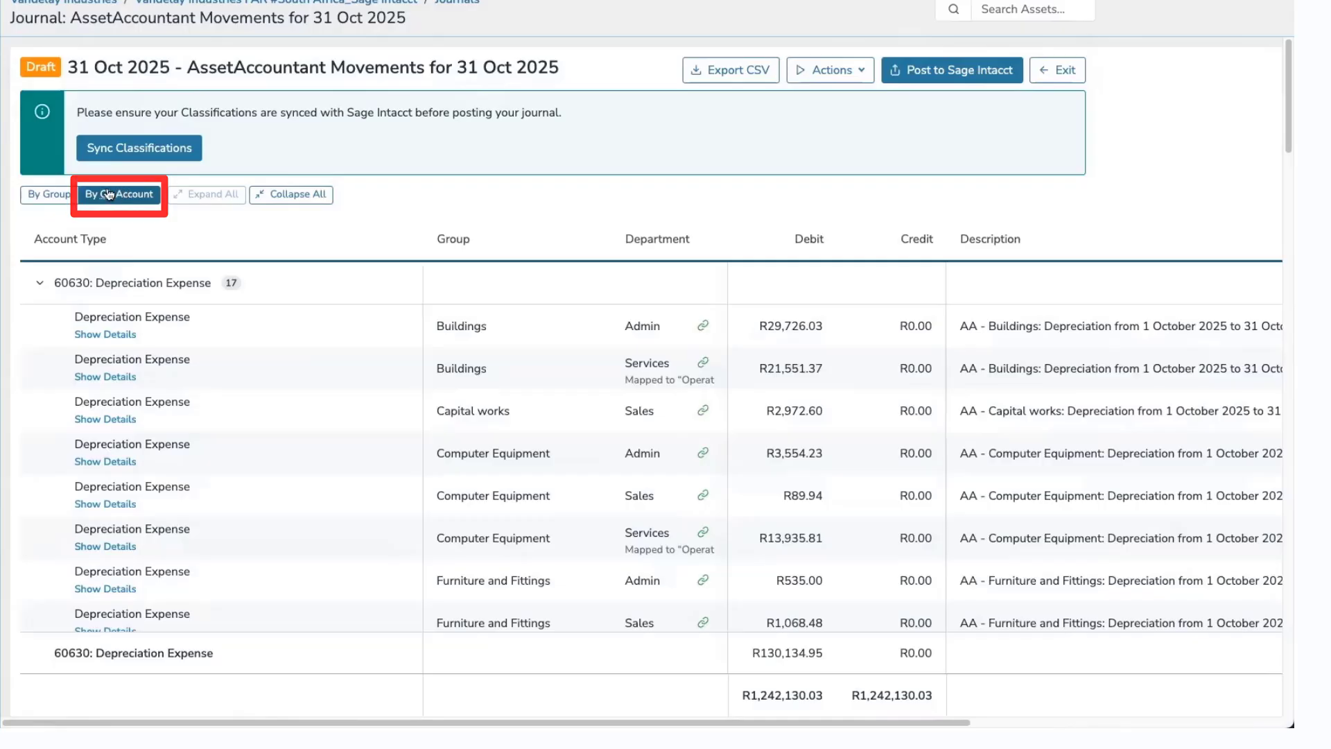
click(48, 194)
click(281, 194)
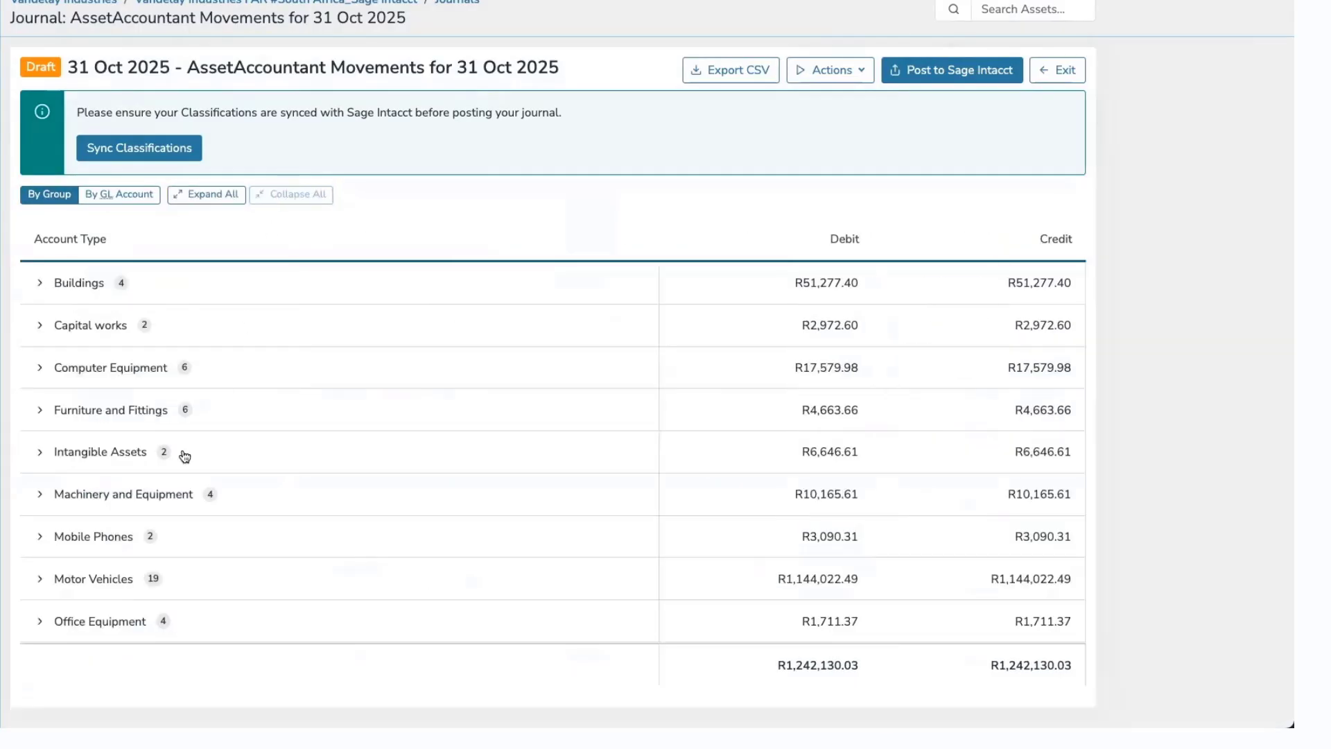
click(37, 587)
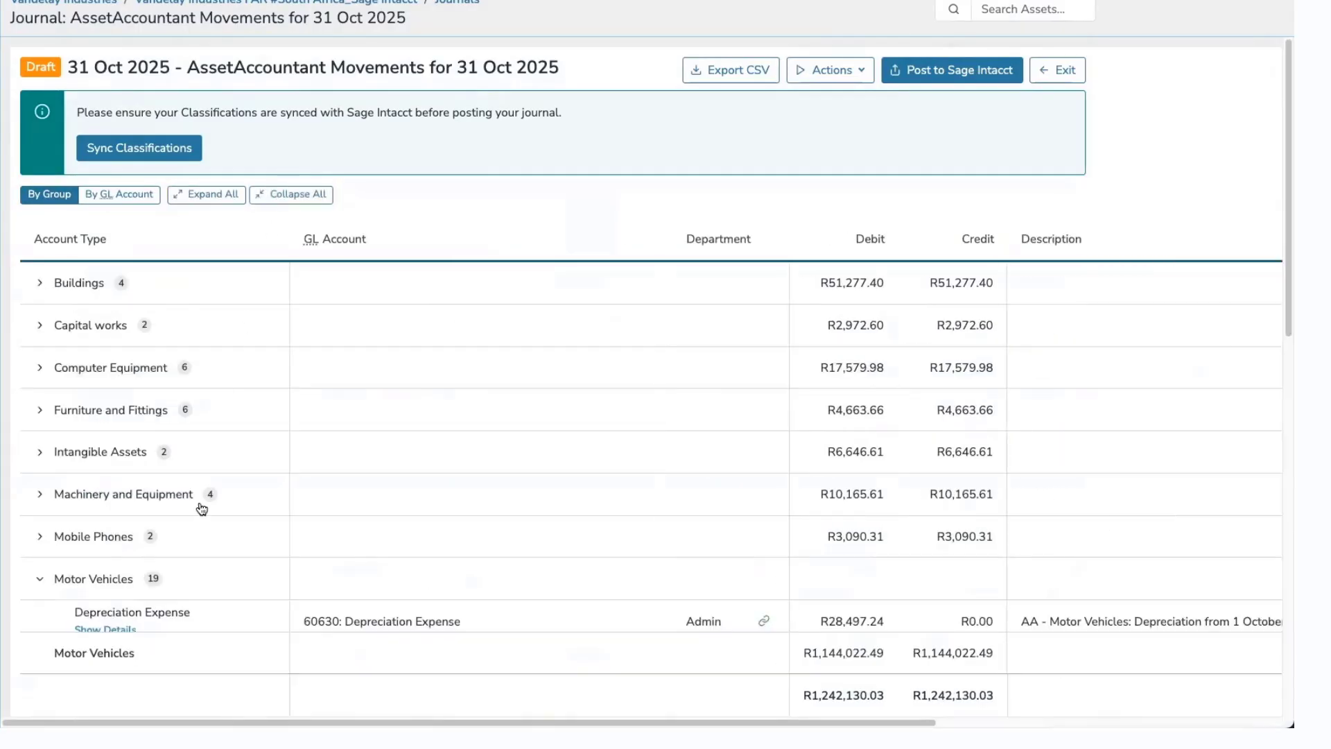
scroll(198, 498, down, 5)
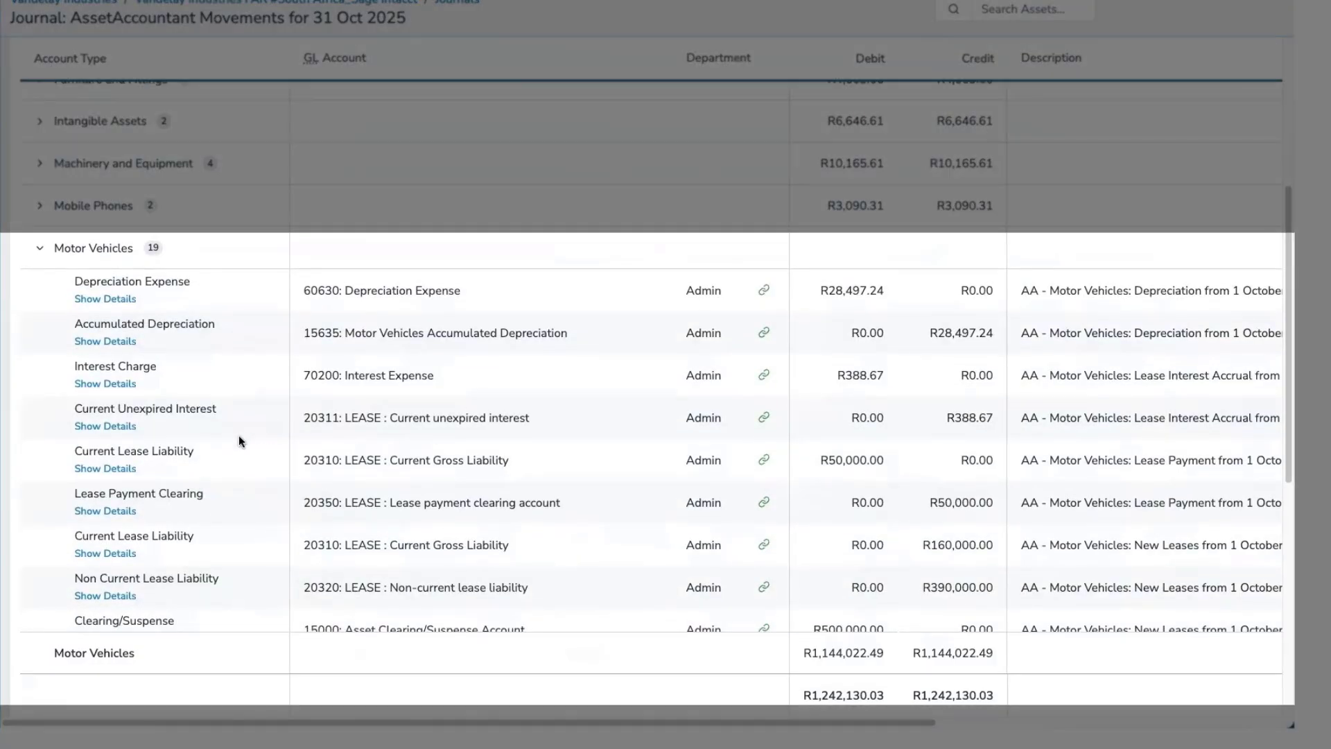
scroll(239, 441, down, 2)
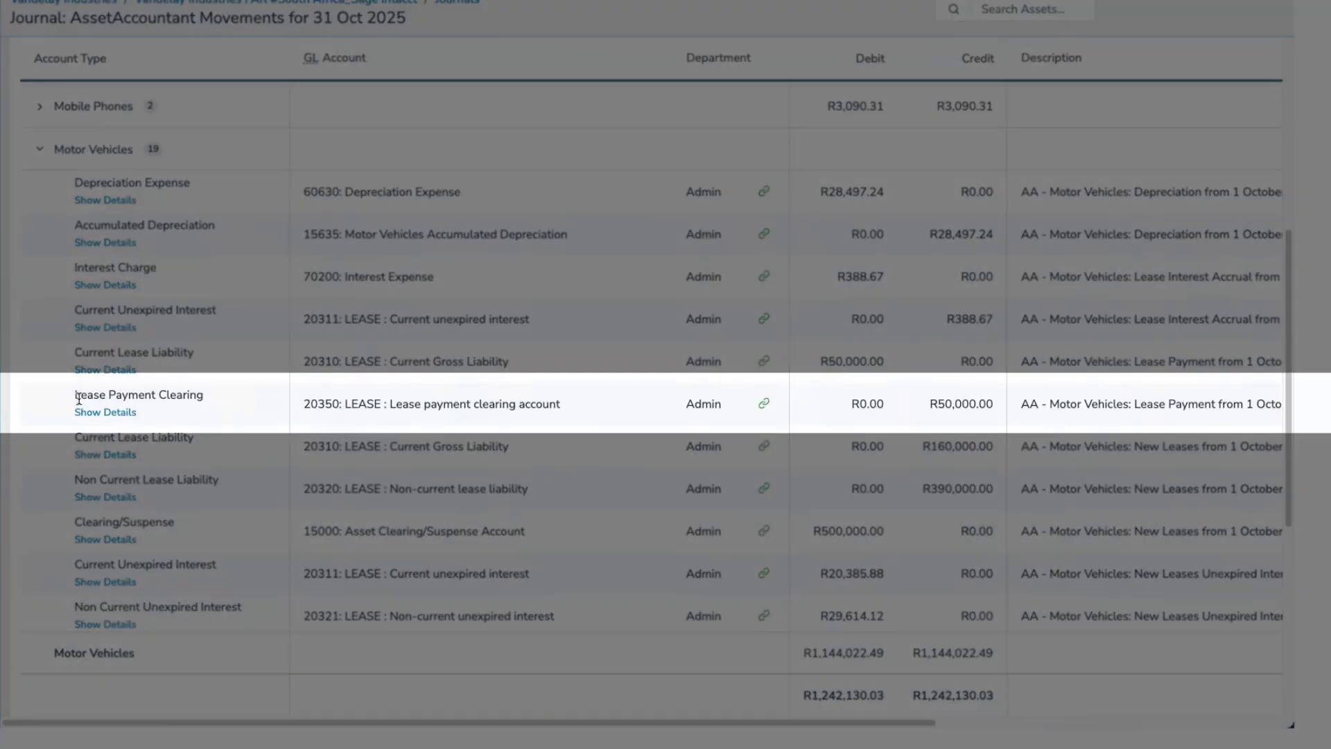
scroll(193, 402, down, 5)
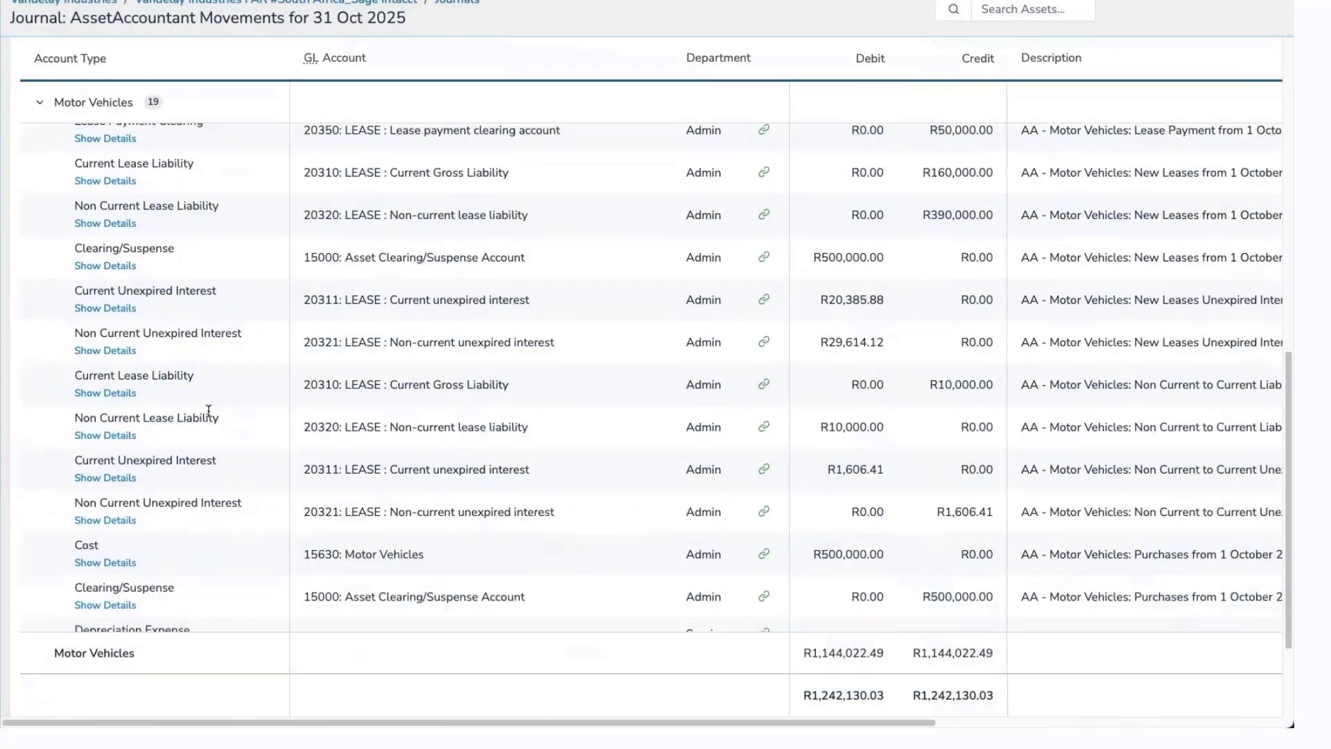
scroll(208, 411, down, 3)
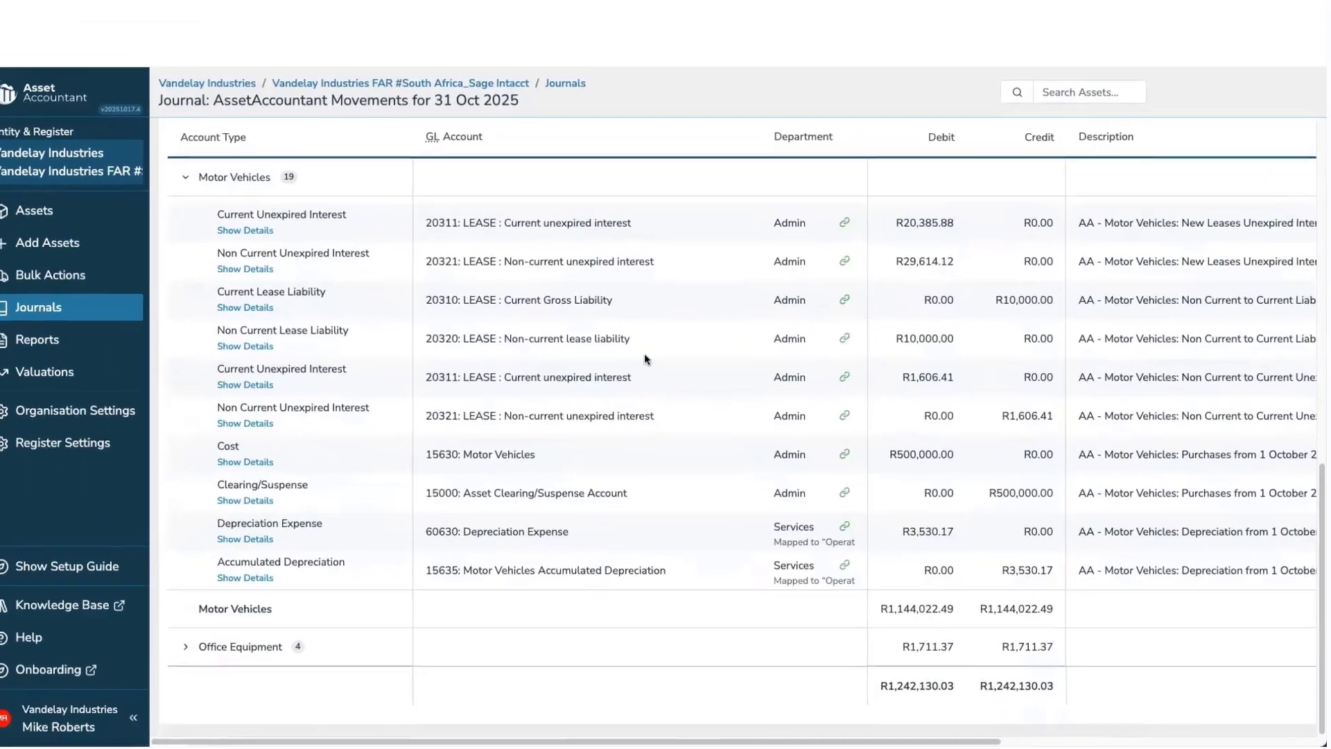
scroll(757, 279, up, 8)
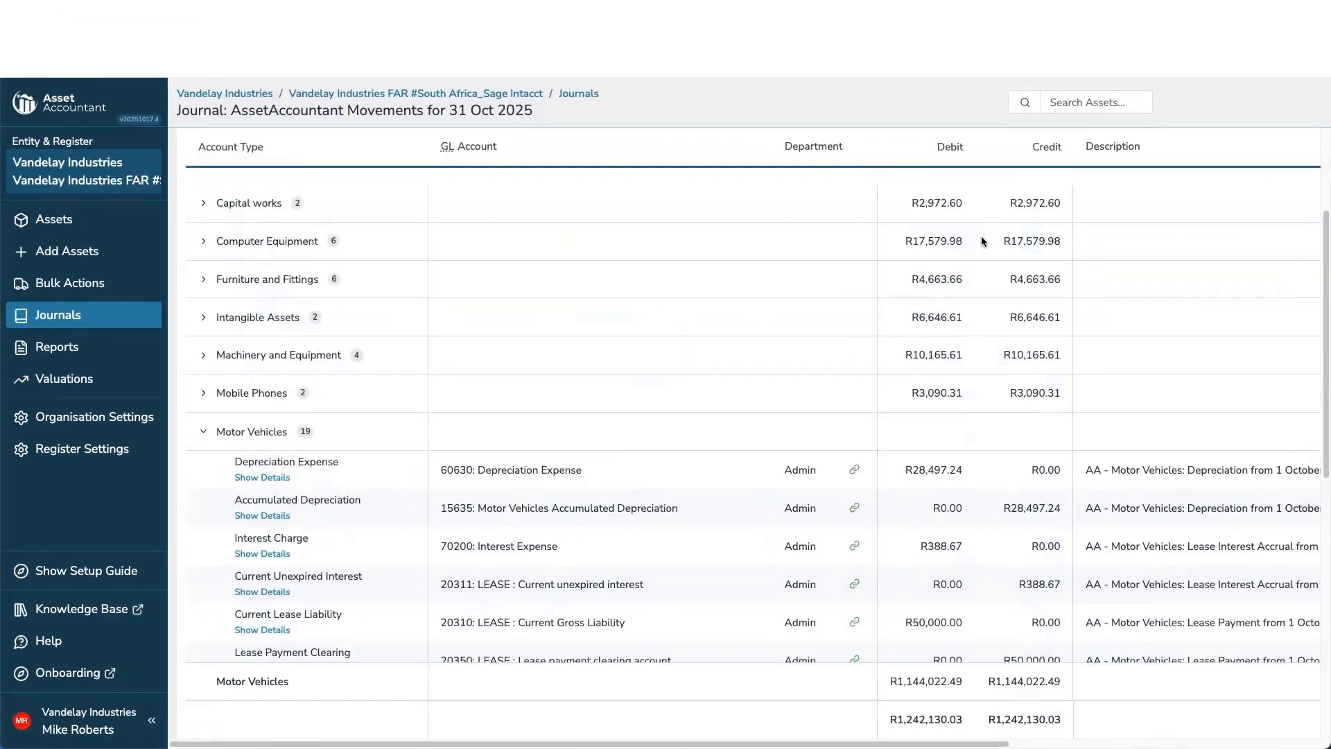
scroll(984, 240, up, 3)
Post the journal to Sage Intacct with the default transaction options.
click(1017, 139)
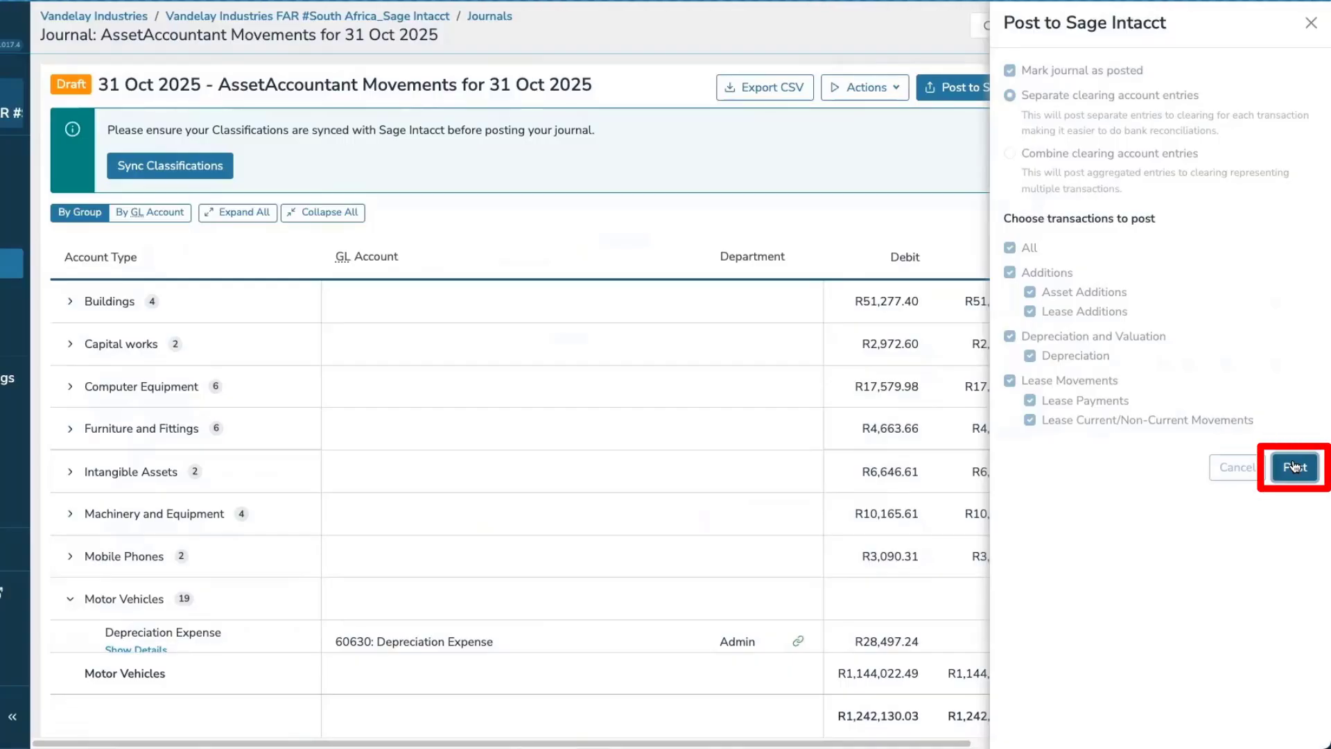
click(1294, 467)
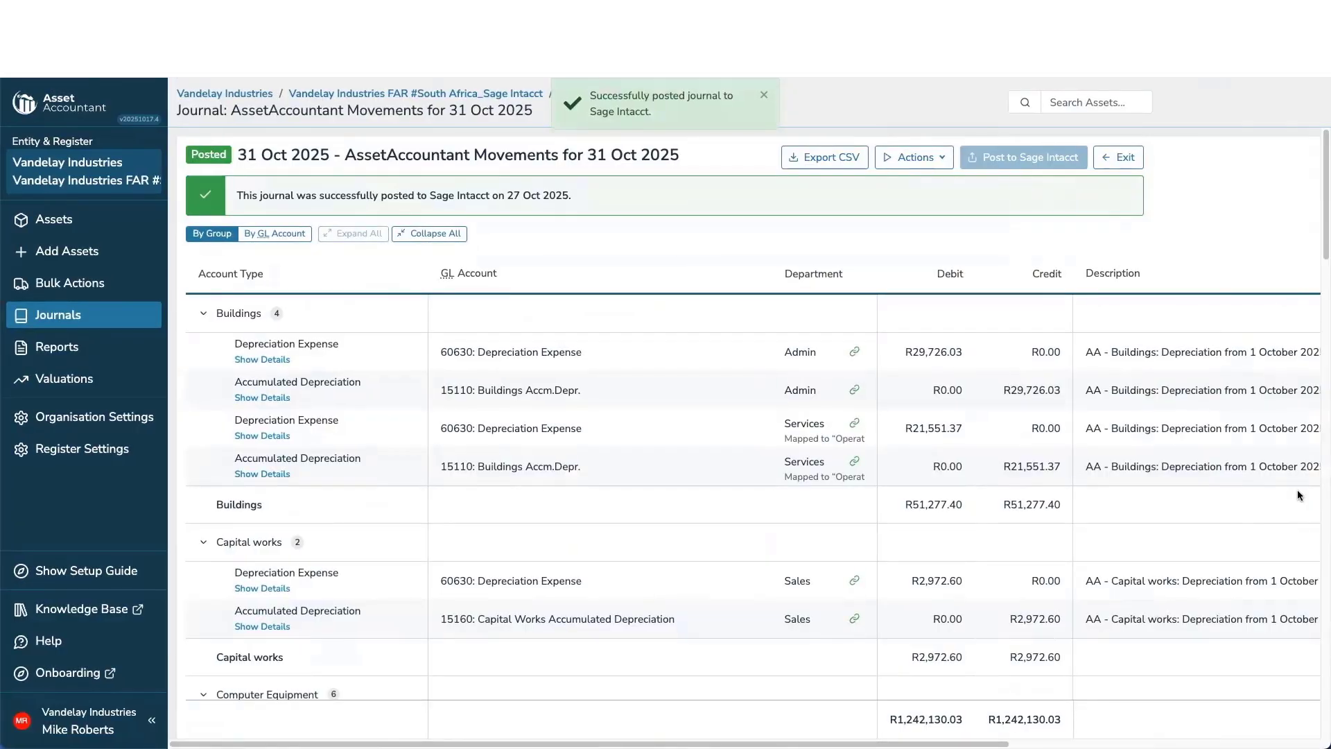
Open the reports page and browse the available asset reports.
click(65, 349)
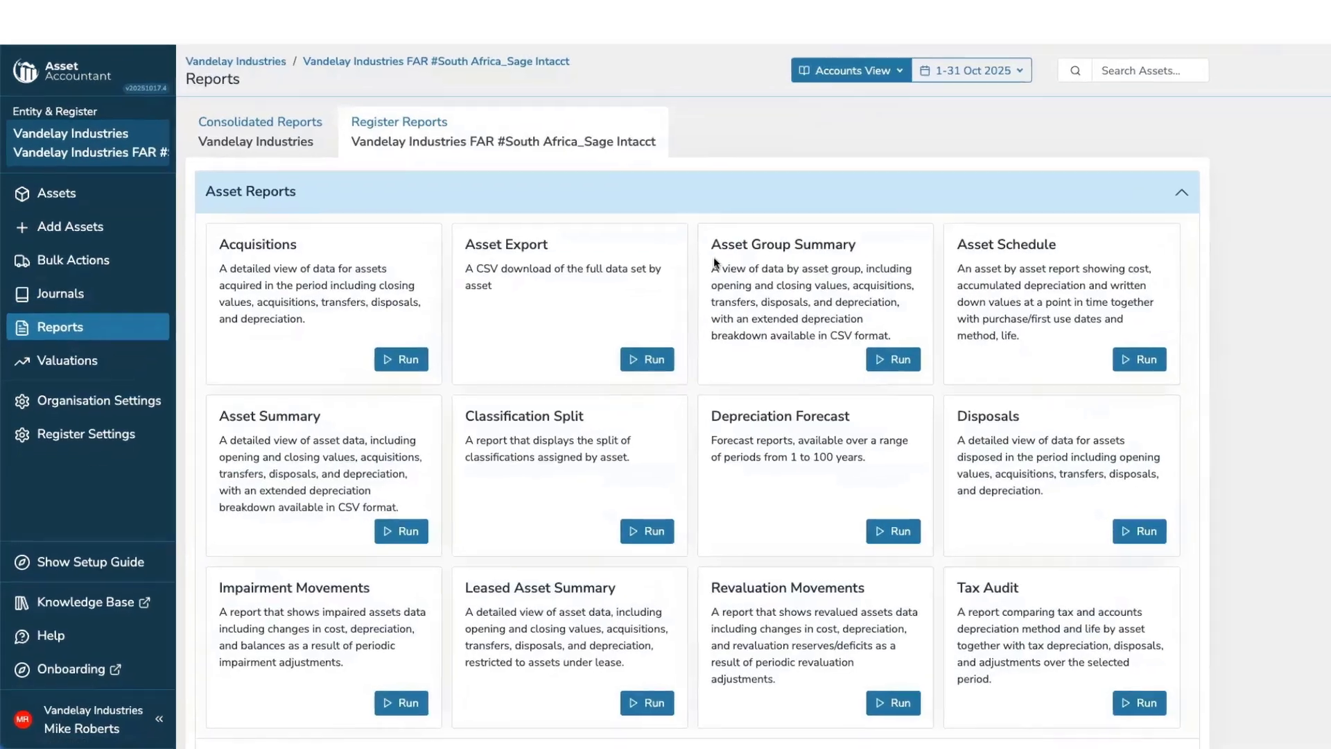
scroll(688, 284, down, 2)
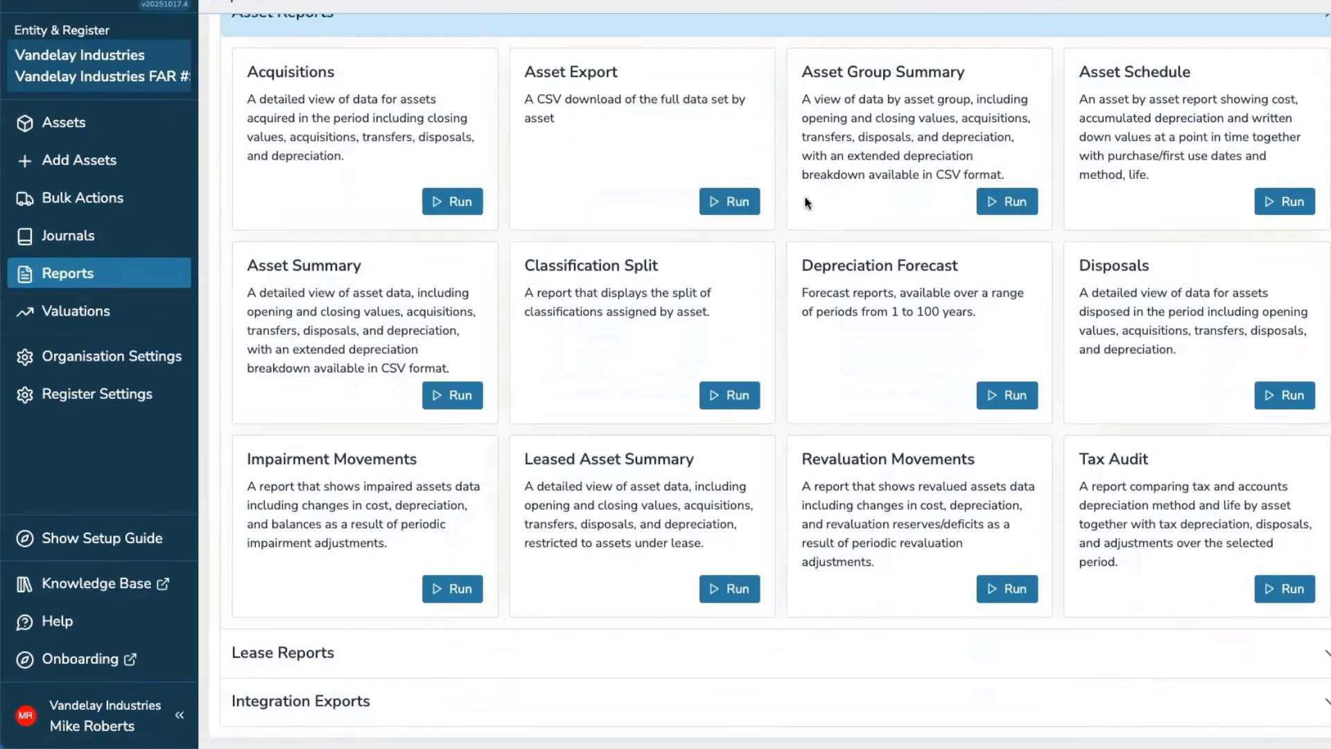
scroll(805, 199, up, 1)
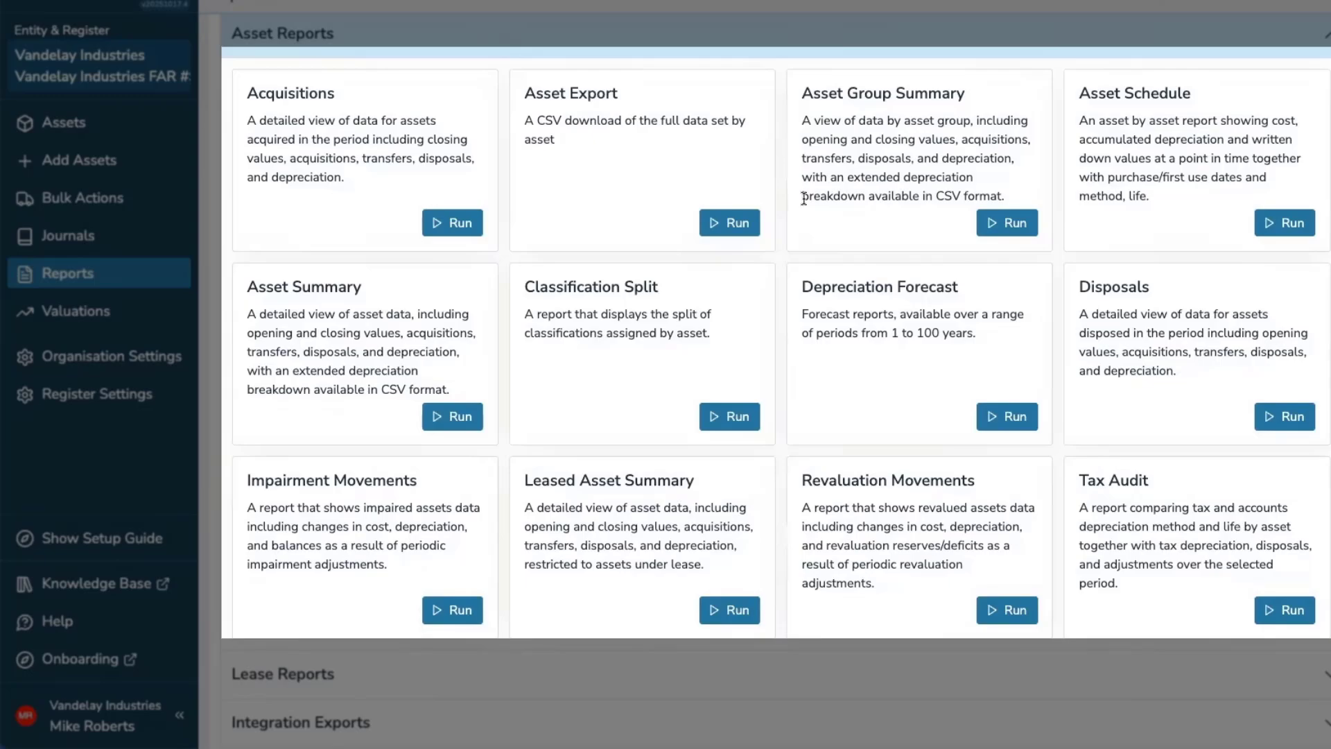
Expand the lease reports section and browse the available lease reports.
scroll(631, 368, down, 1)
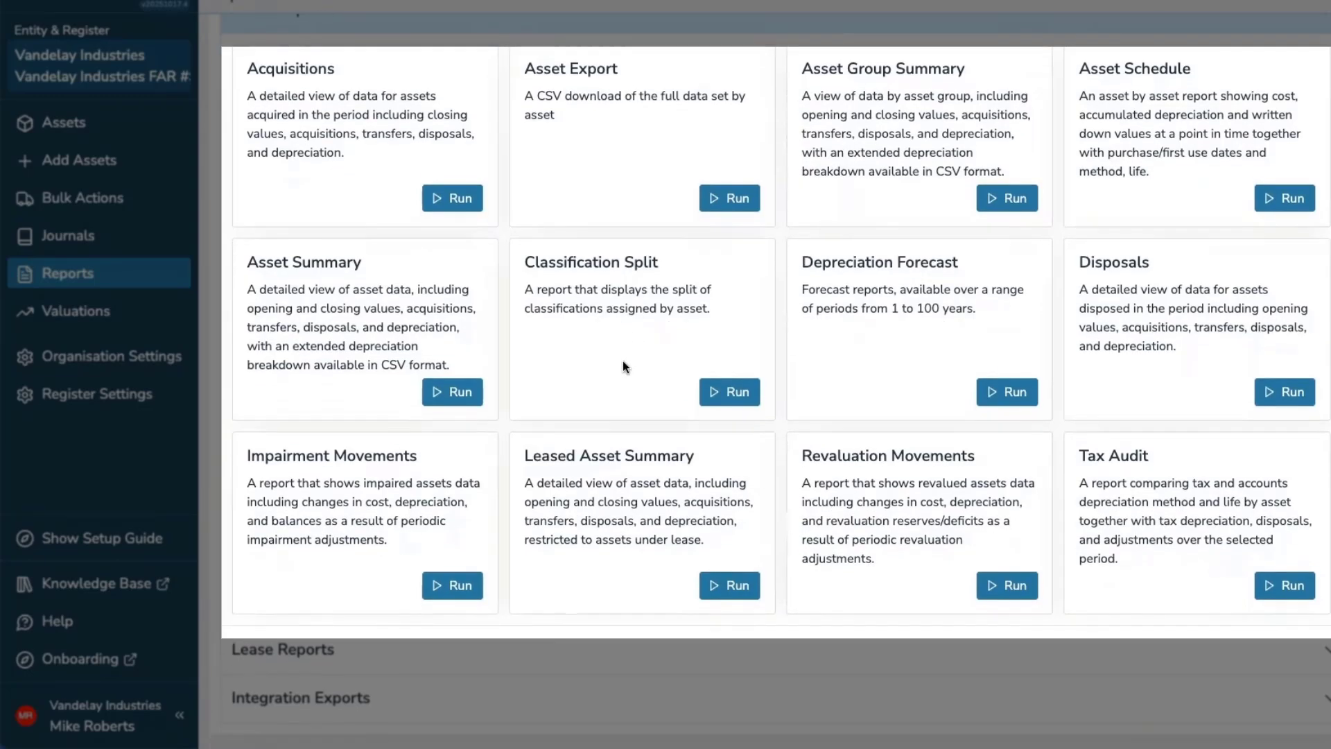
click(423, 640)
scroll(423, 615, down, 8)
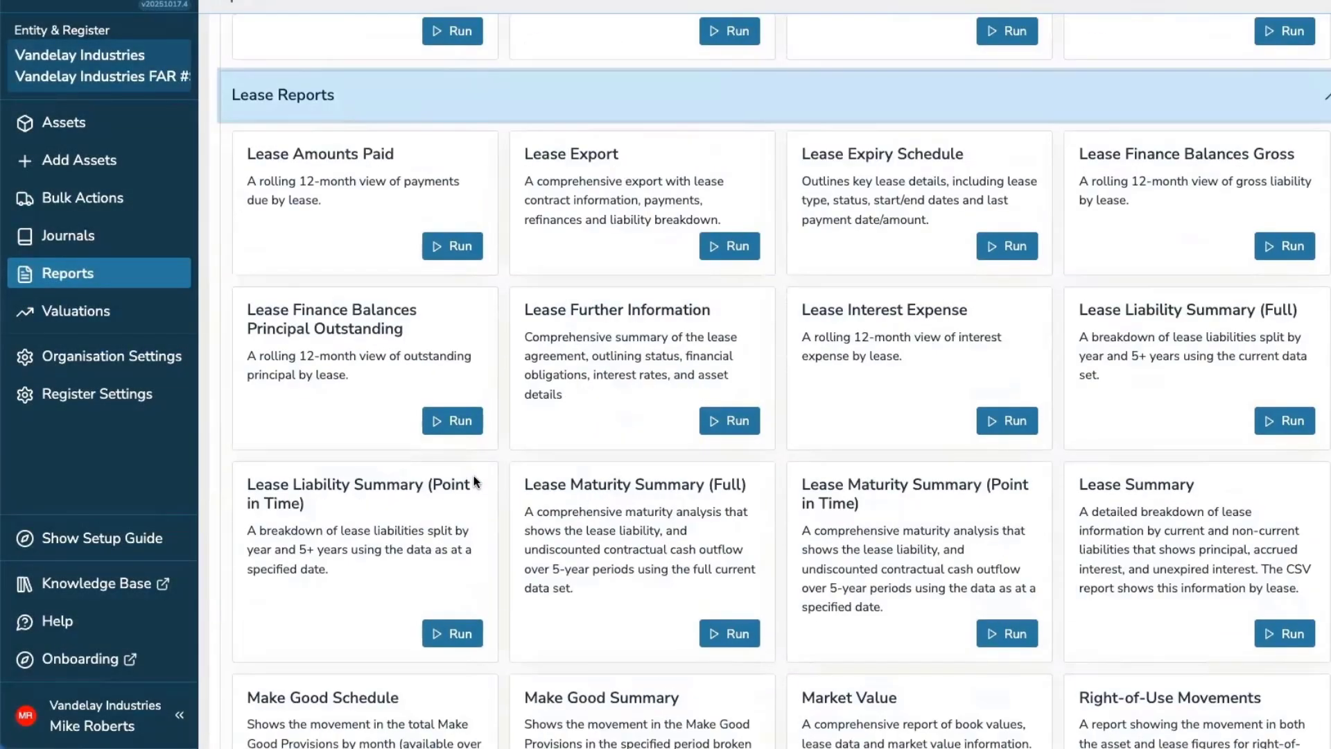
scroll(475, 481, down, 1)
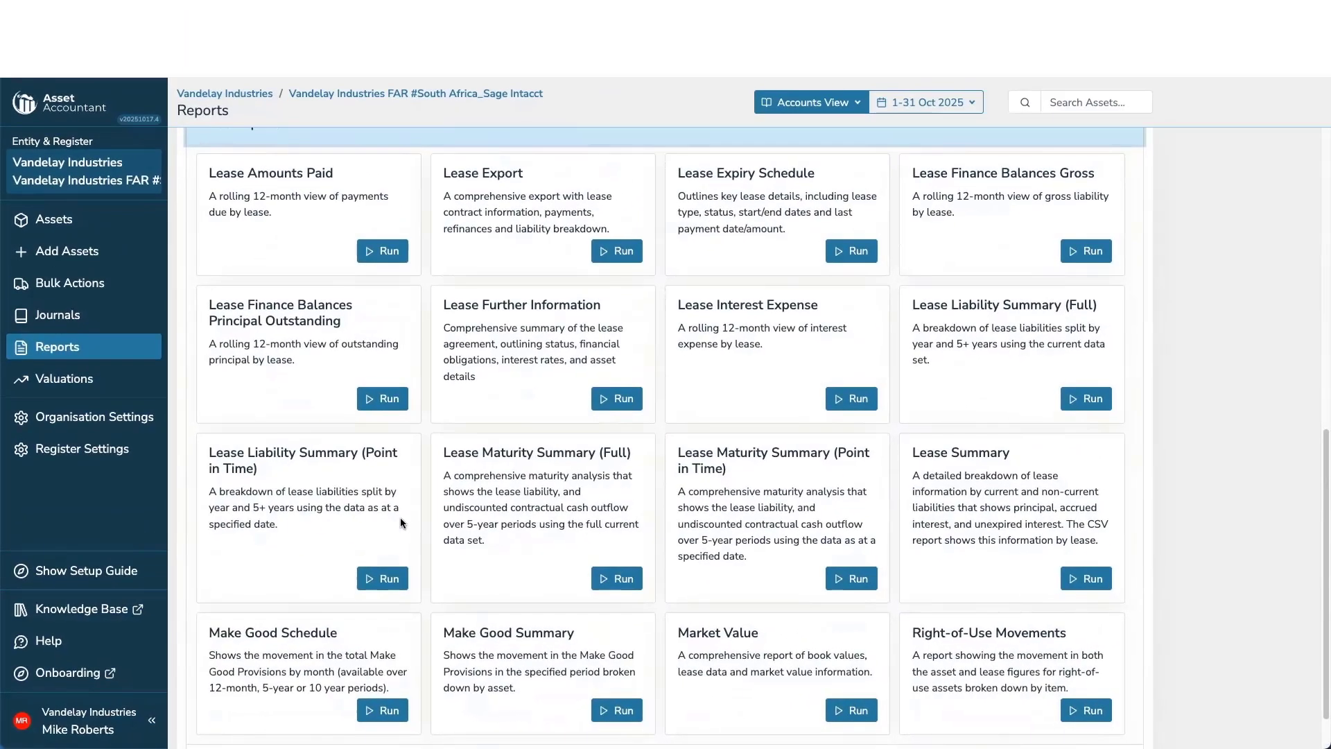
scroll(388, 447, up, 5)
scroll(388, 448, up, 4)
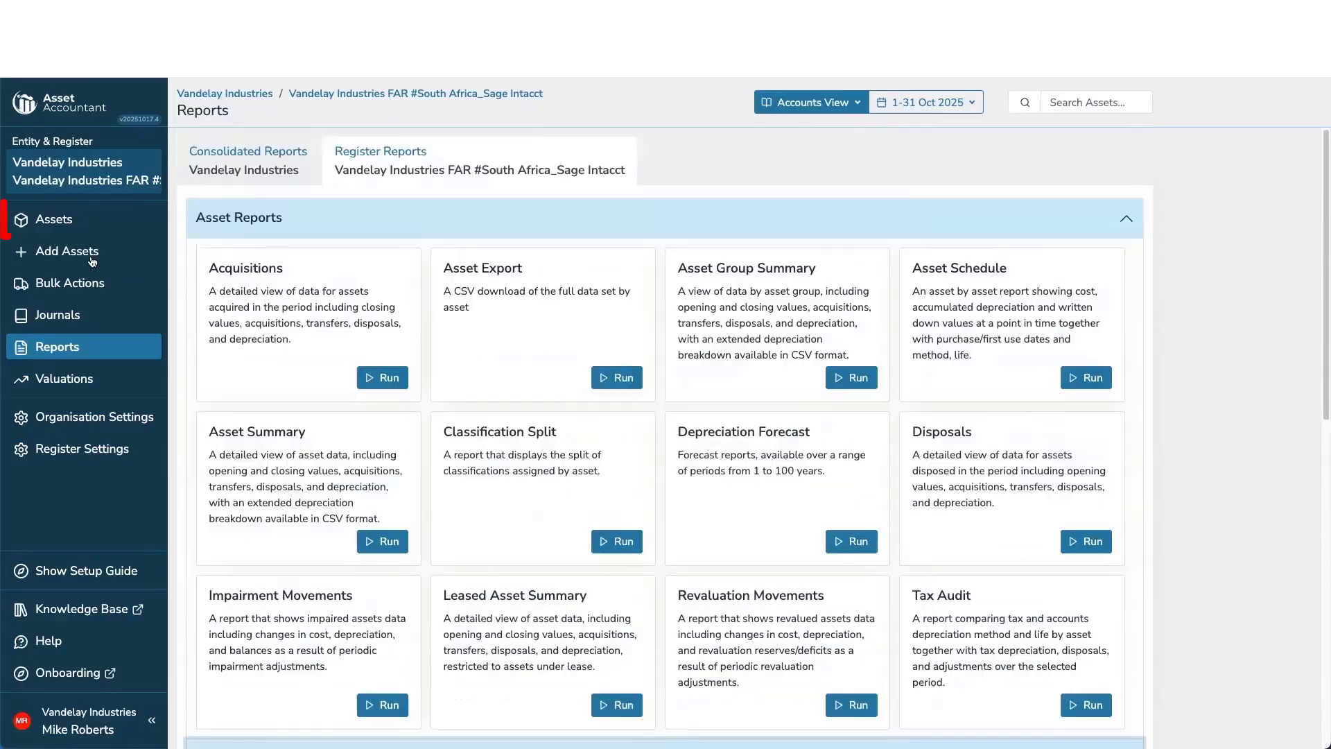
Open the assets list, search it for ibm, and clear the search again.
click(54, 220)
click(336, 161)
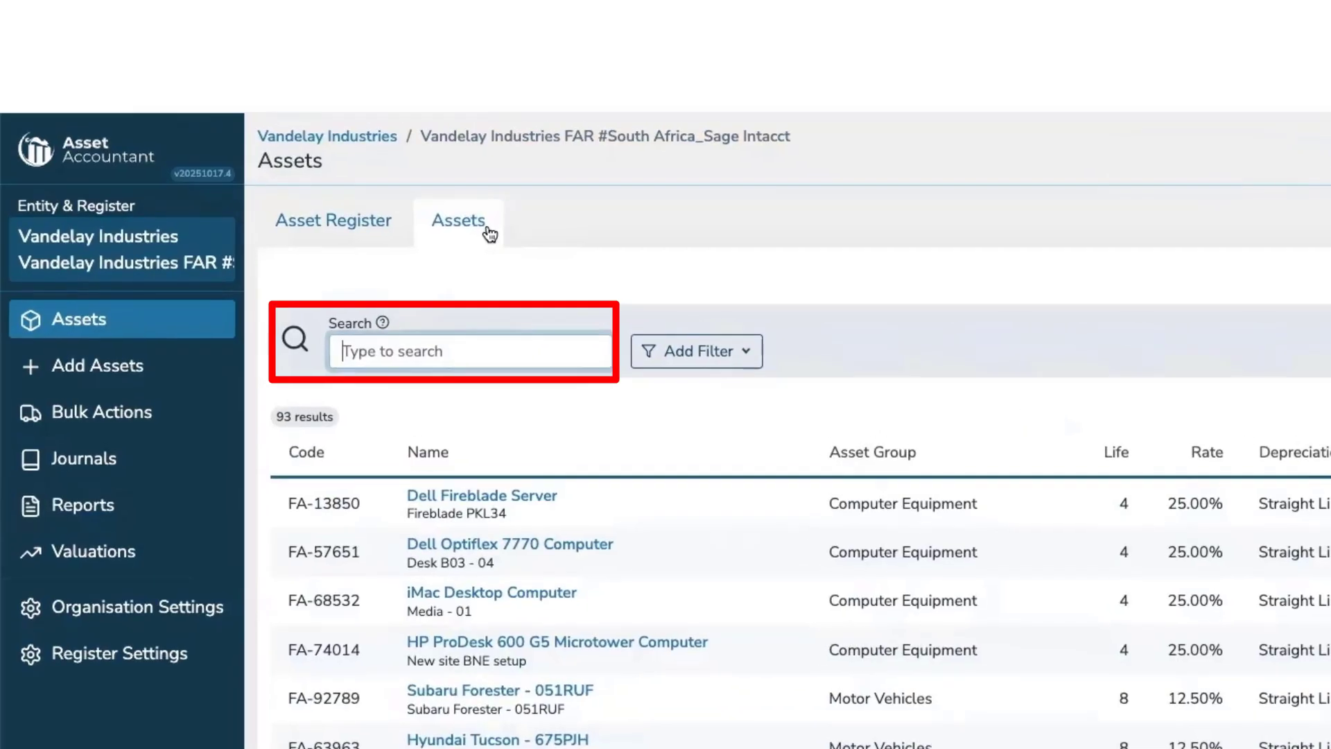
text(ibm)
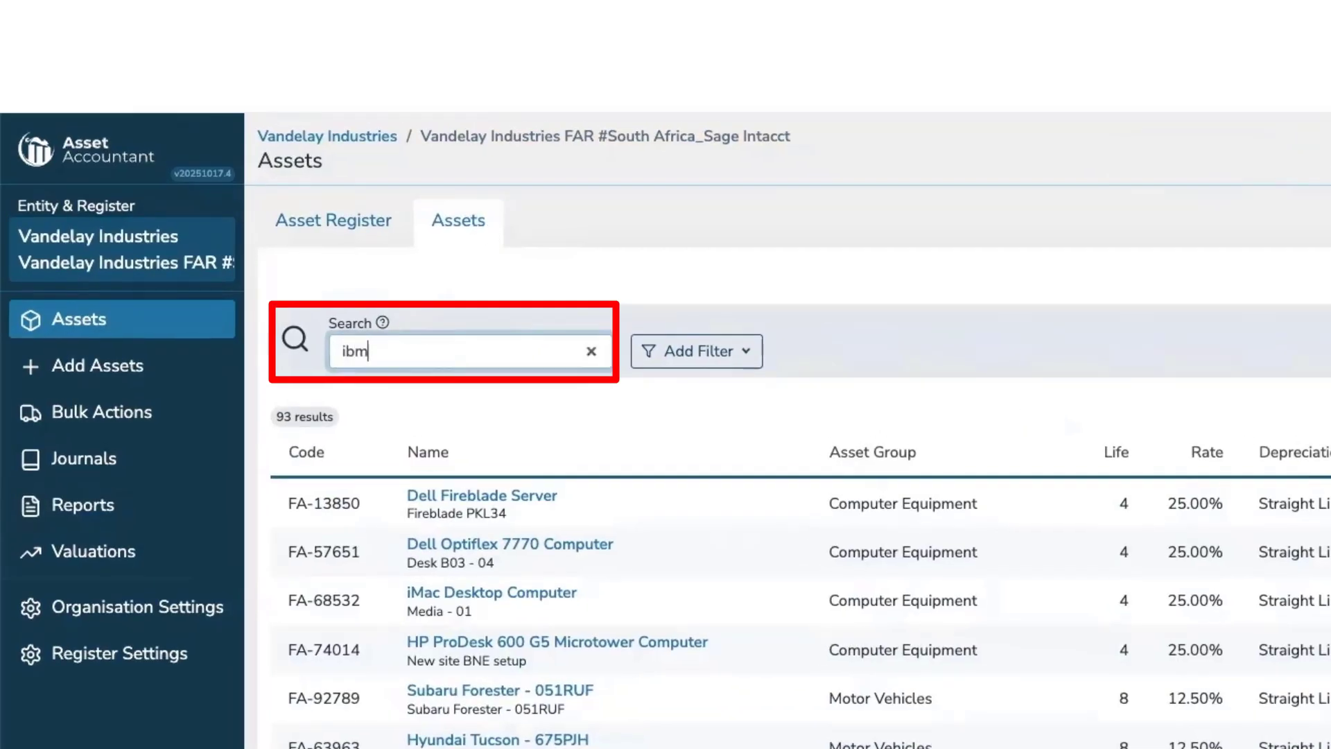
key(BackSpace)
key(BackSpace)
key(BackSpace)
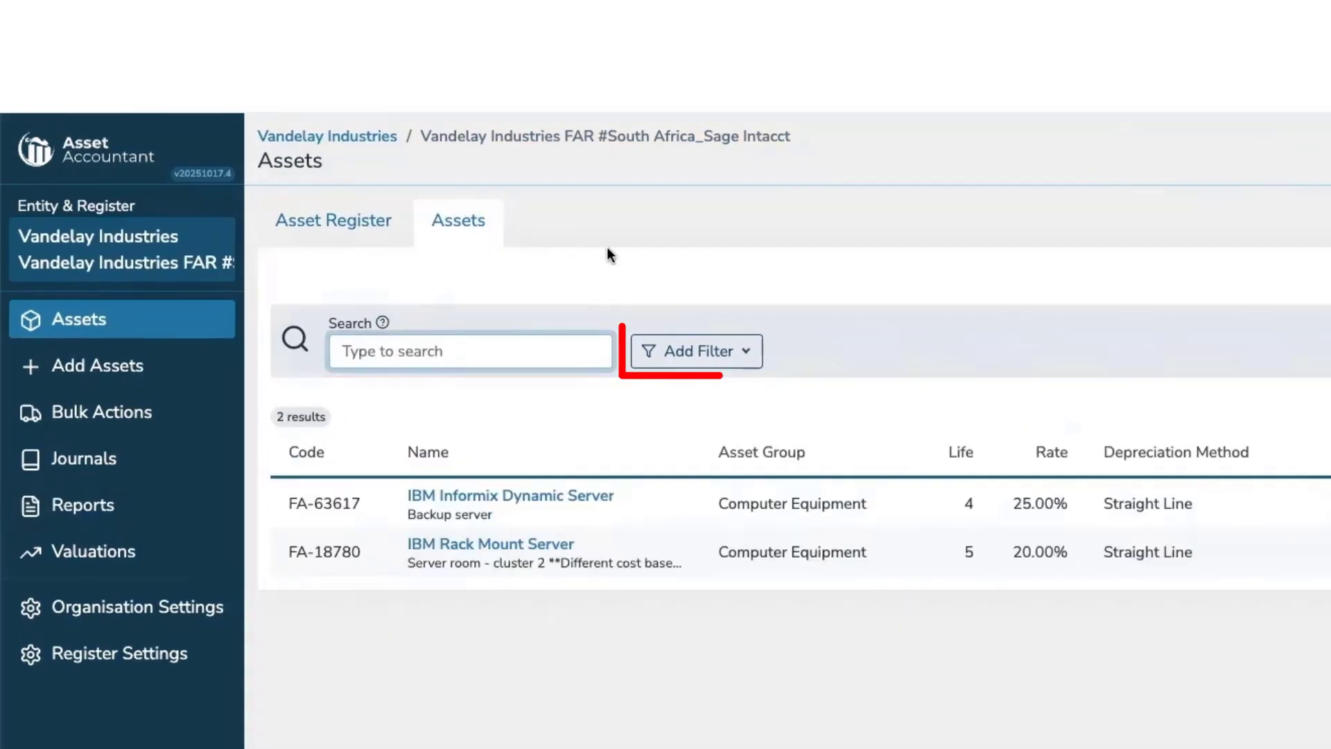
Review the available asset filter options and the column choices for the assets list.
click(687, 361)
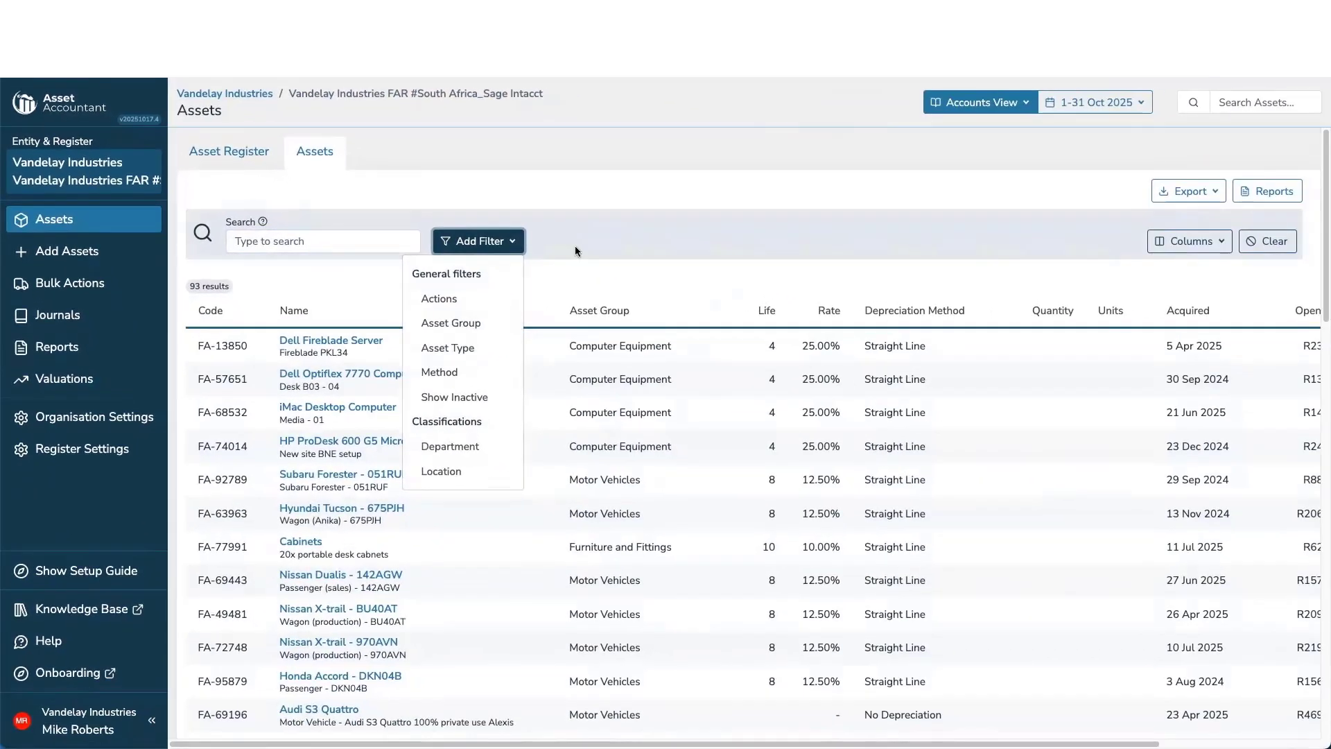
click(841, 358)
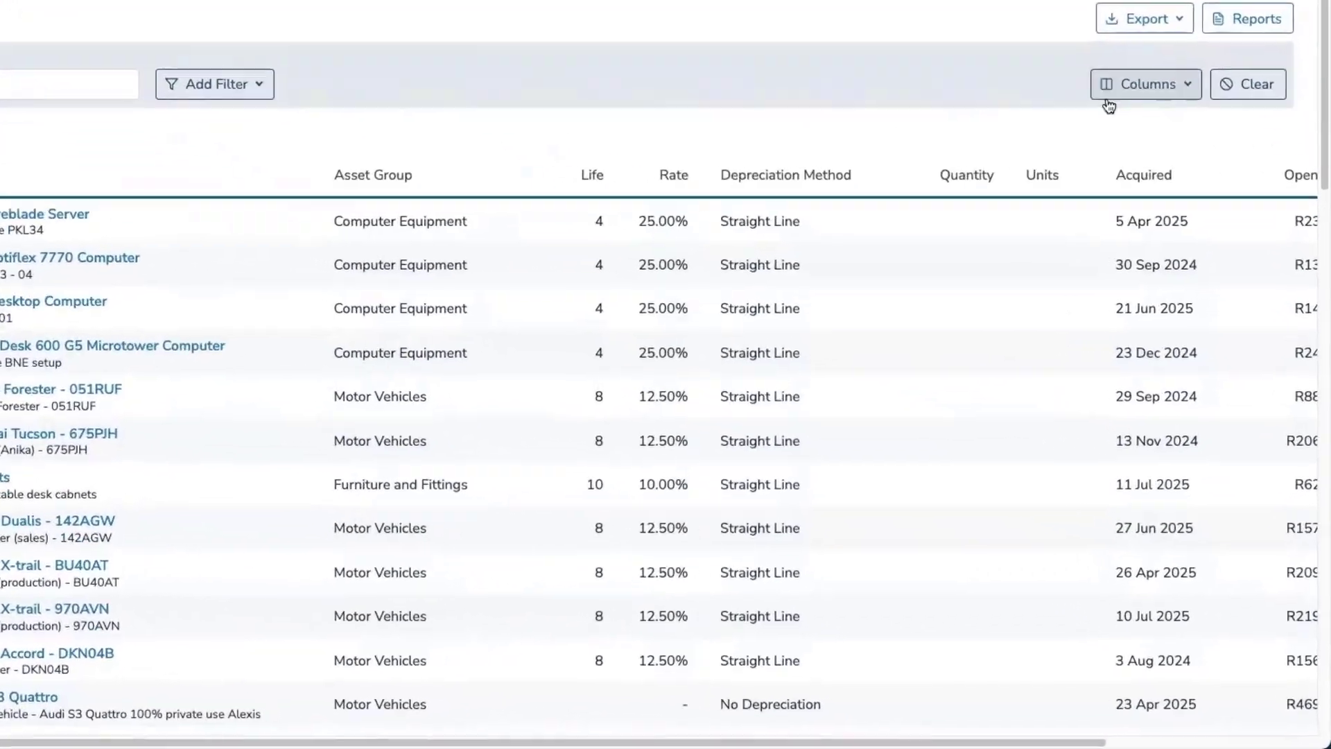
click(1108, 97)
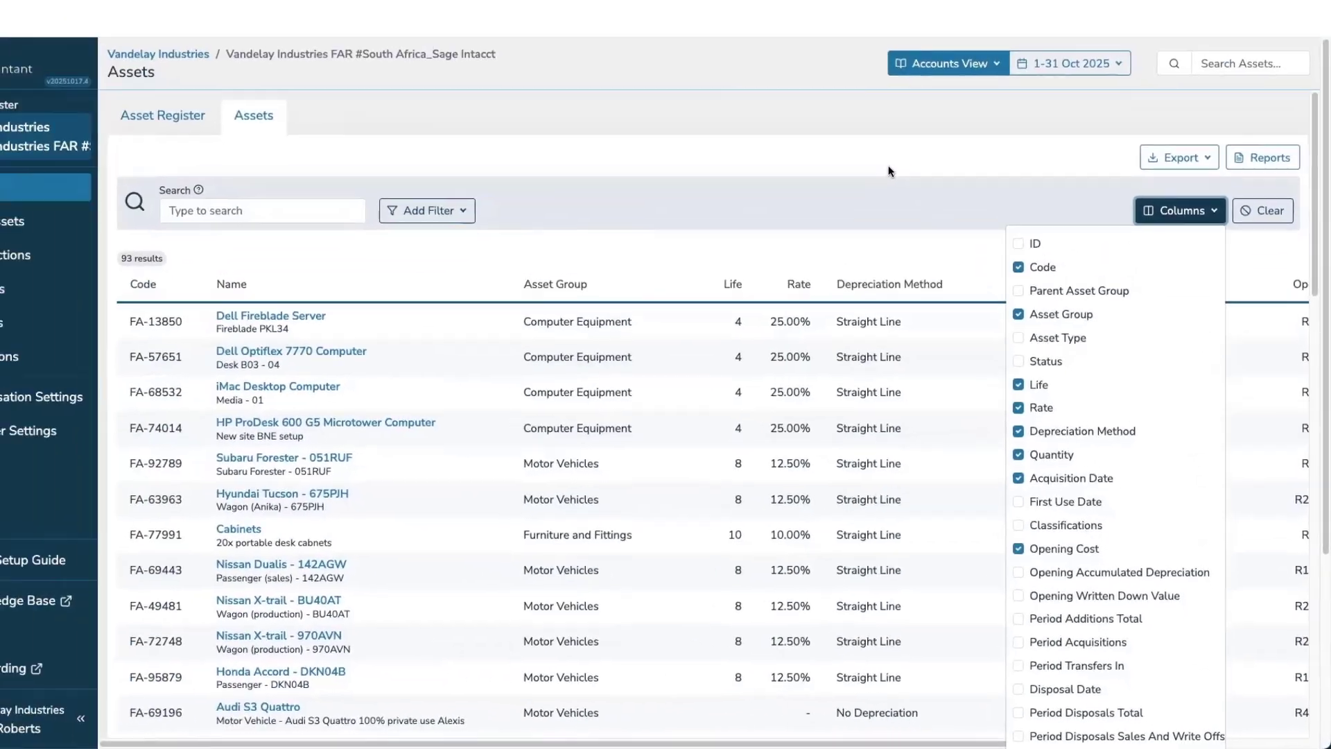
click(914, 203)
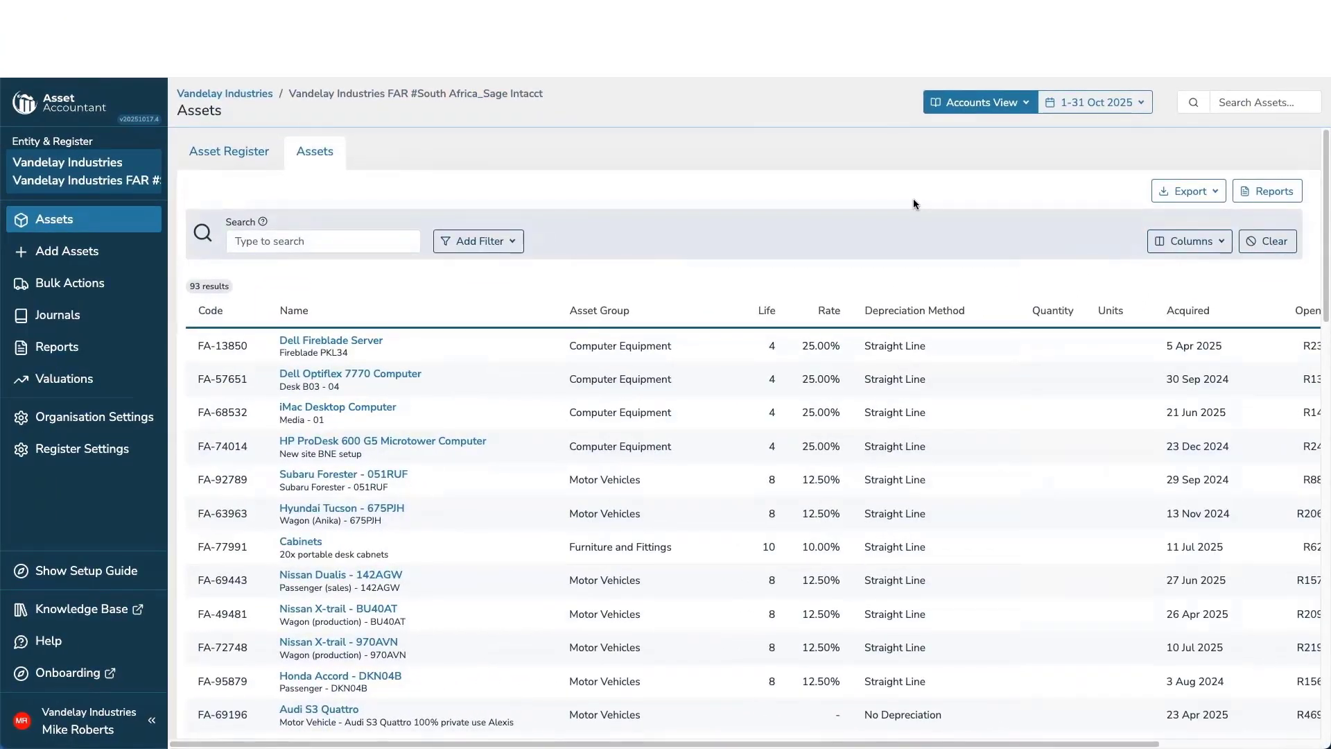